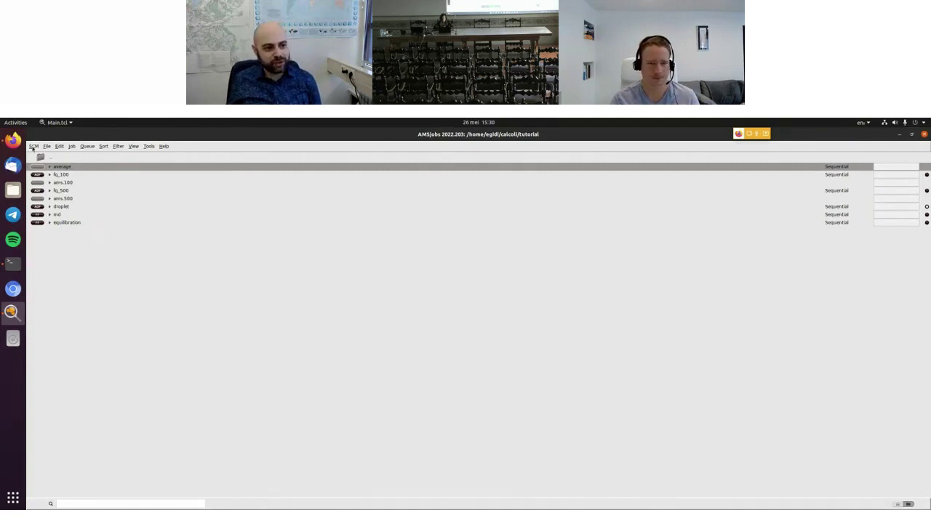
Create a new input and import the C3H6O 2-Methyloxirane (ADF) molecule from the molecule search, leaving its atoms deselected.
{"action": "left_click", "coordinate": [34, 147]}
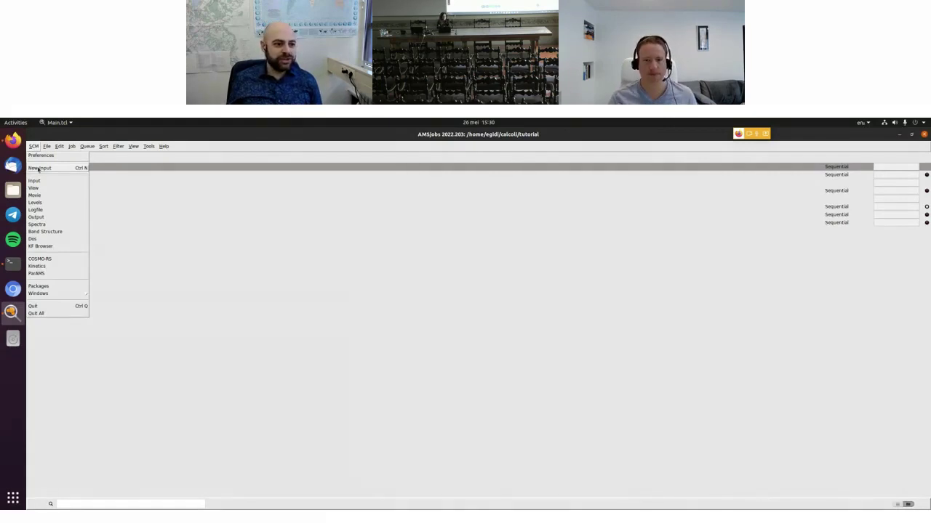
{"action": "left_click", "coordinate": [38, 169]}
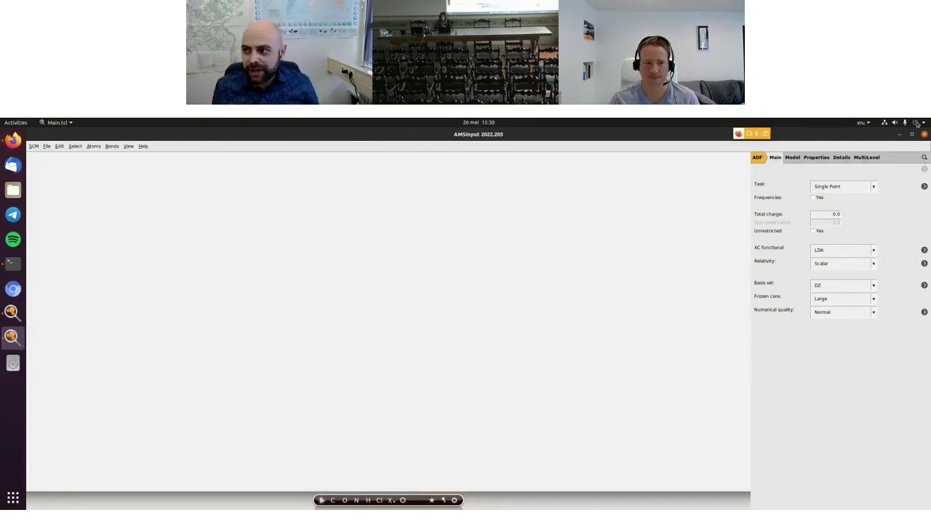
{"action": "left_click", "coordinate": [924, 158]}
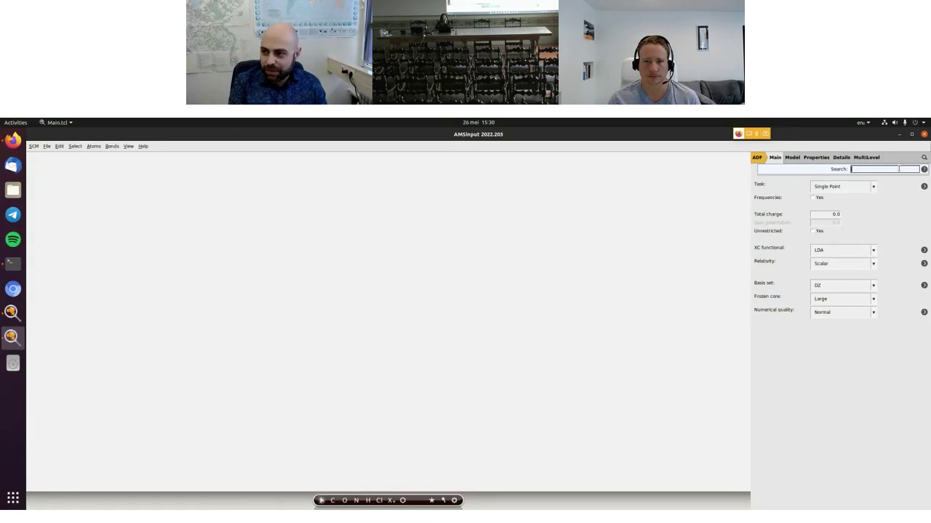
{"action": "type", "text": "methylox"}
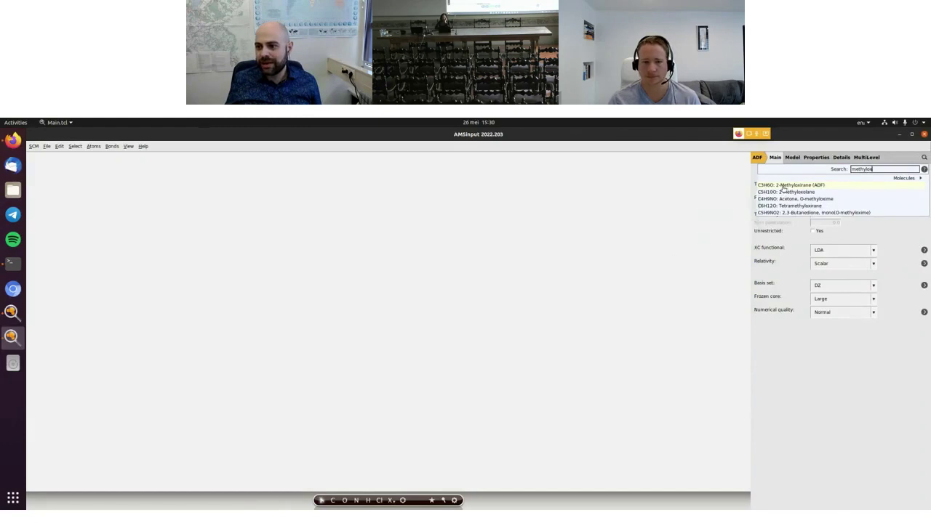
{"action": "left_click", "coordinate": [785, 191]}
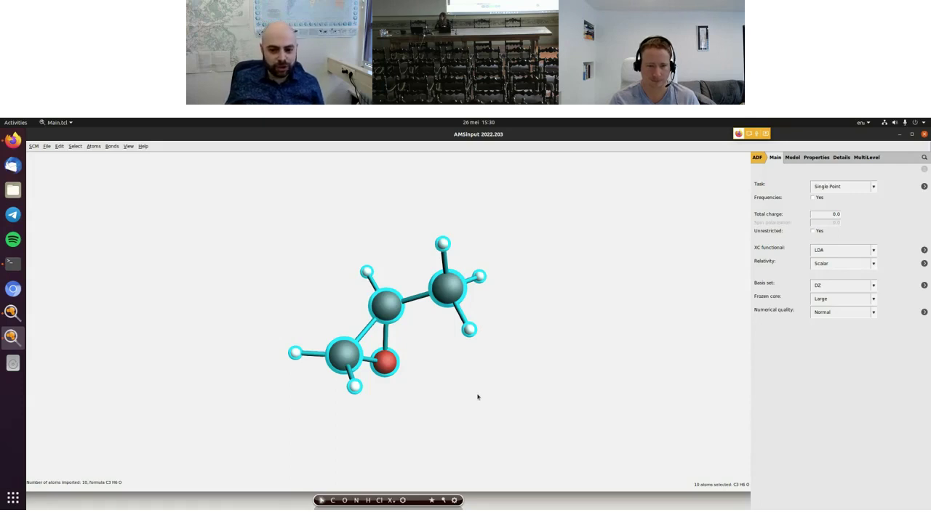
{"action": "left_click_drag", "start_coordinate": [471, 401], "coordinate": [509, 322]}
{"action": "left_click", "coordinate": [502, 329]}
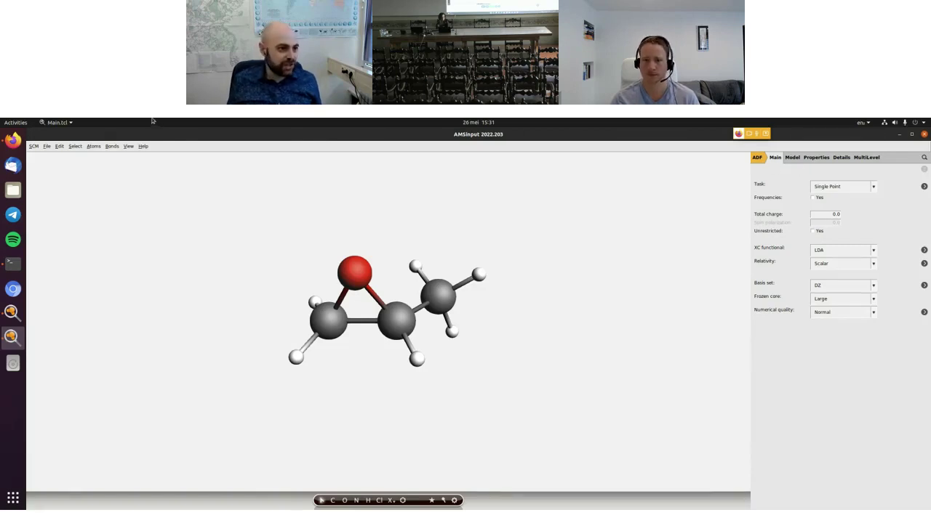
Open the Builder for the current molecule and set the cubic box's diagonal lattice vectors to 30.0 Å.
{"action": "left_click", "coordinate": [59, 147]}
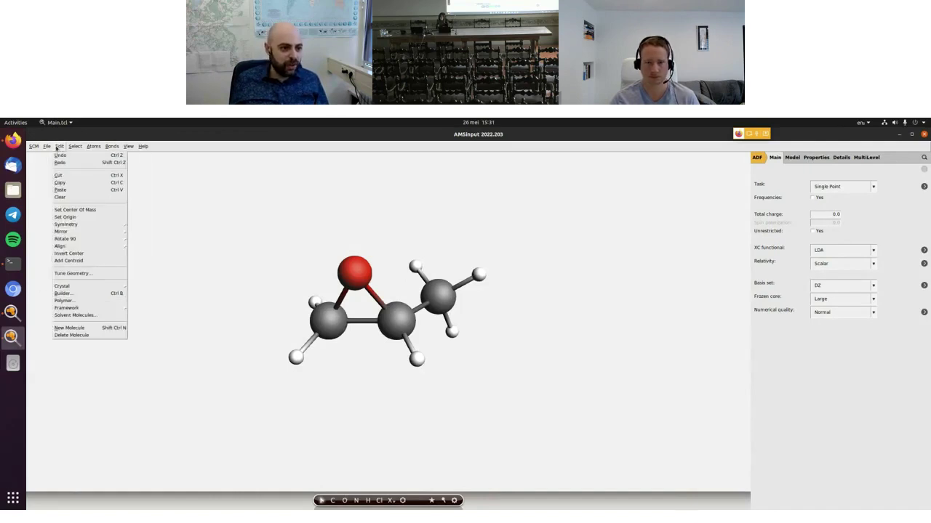
{"action": "left_click", "coordinate": [72, 294]}
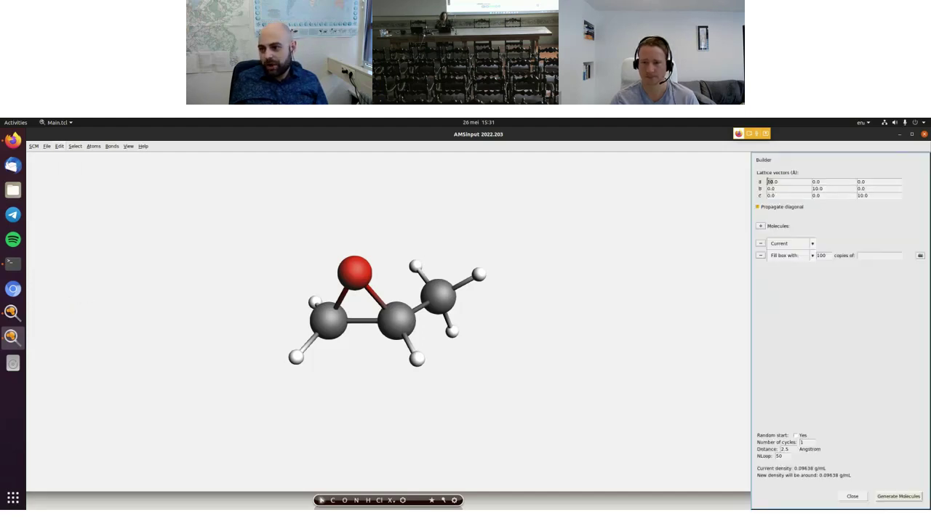
{"action": "left_click", "coordinate": [769, 182]}
{"action": "key", "text": "BackSpace"}
{"action": "type", "text": "3"}
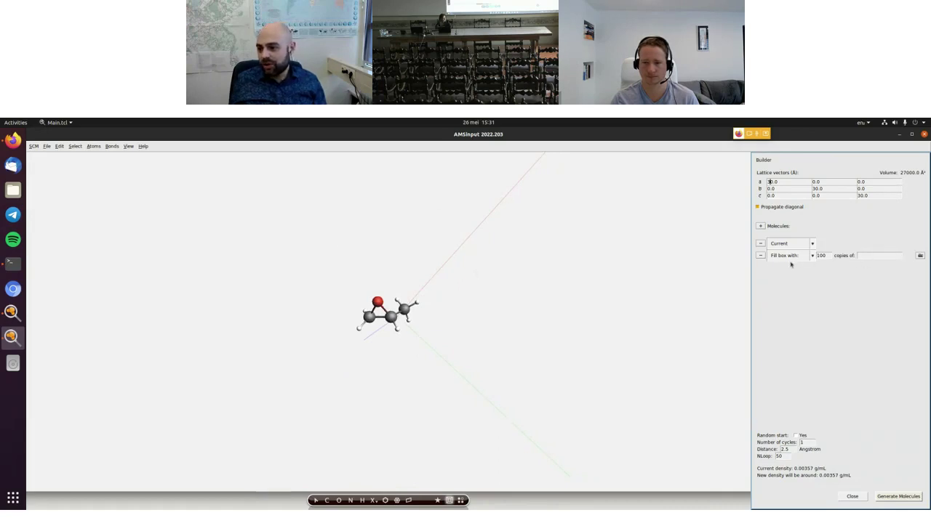
Fill the box with 897 copies of water from SCM/Water.xyz, generate the molecules and close the Builder.
{"action": "double_click", "coordinate": [825, 253]}
{"action": "type", "text": "897"}
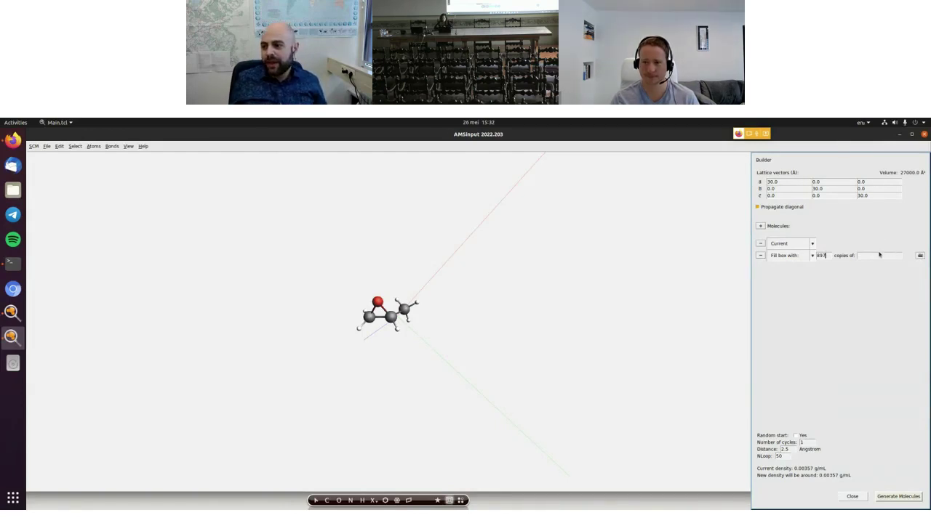
{"action": "left_click", "coordinate": [876, 256]}
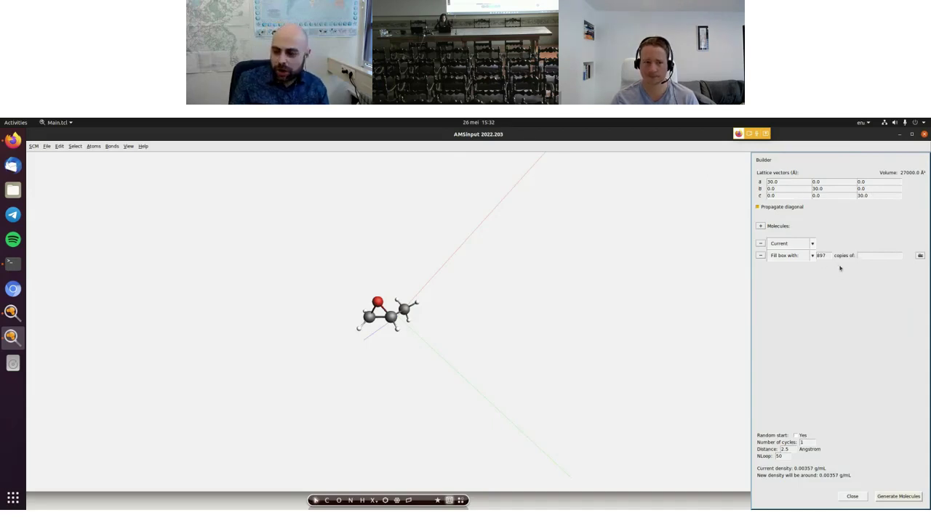
{"action": "type", "text": "water"}
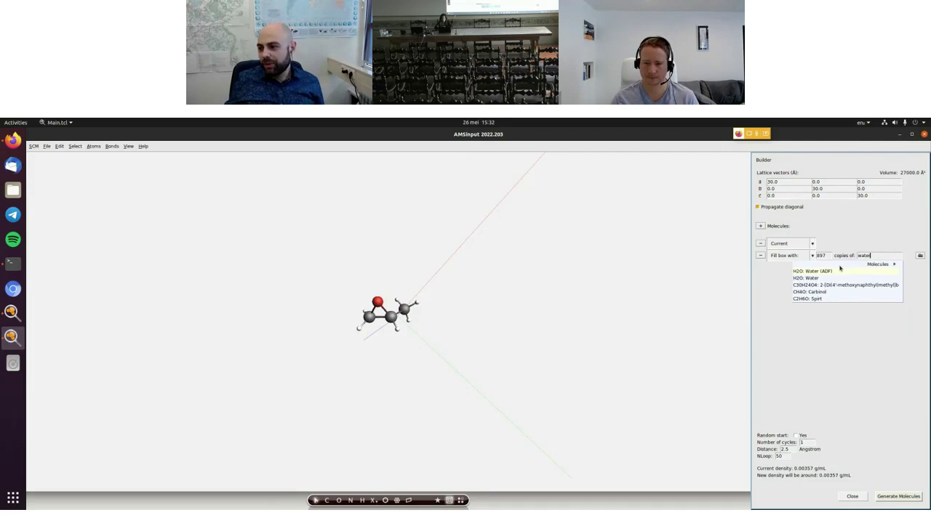
{"action": "left_click", "coordinate": [805, 279]}
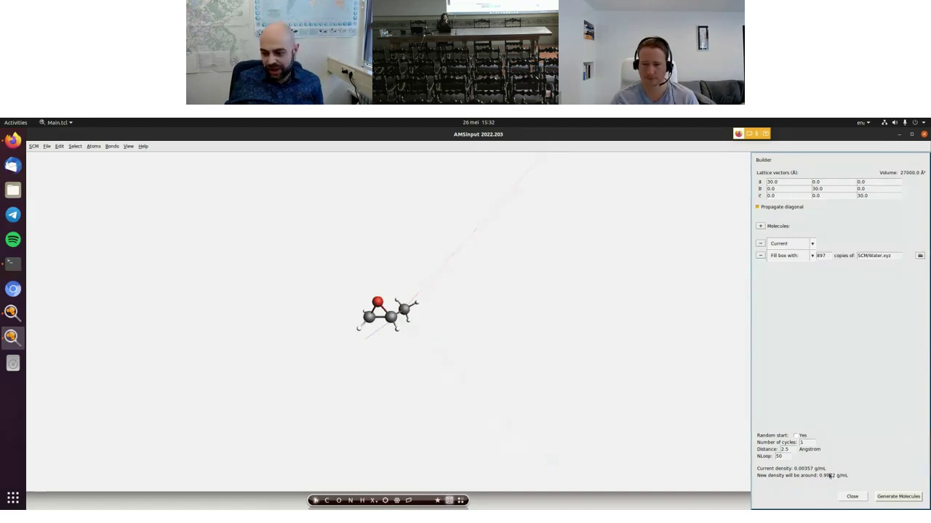
{"action": "left_click", "coordinate": [898, 496]}
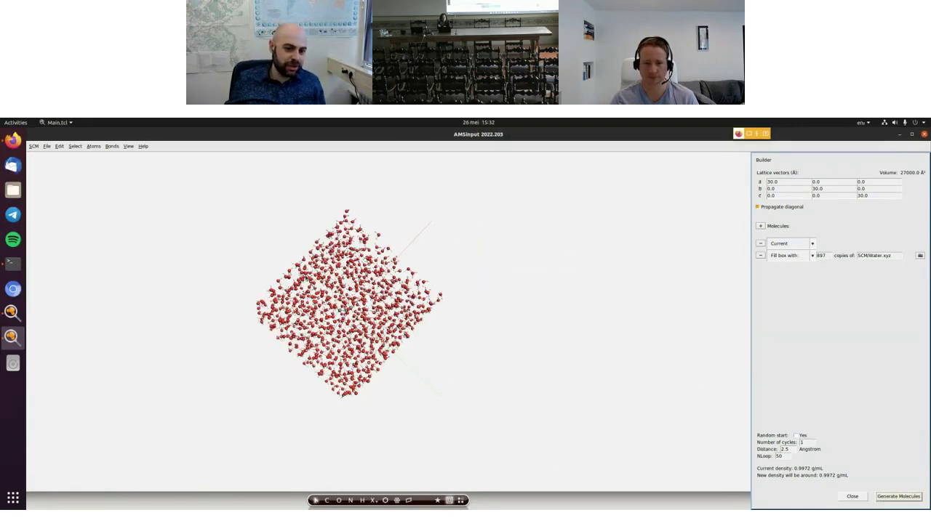
{"action": "left_click_drag", "start_coordinate": [445, 253], "coordinate": [430, 291]}
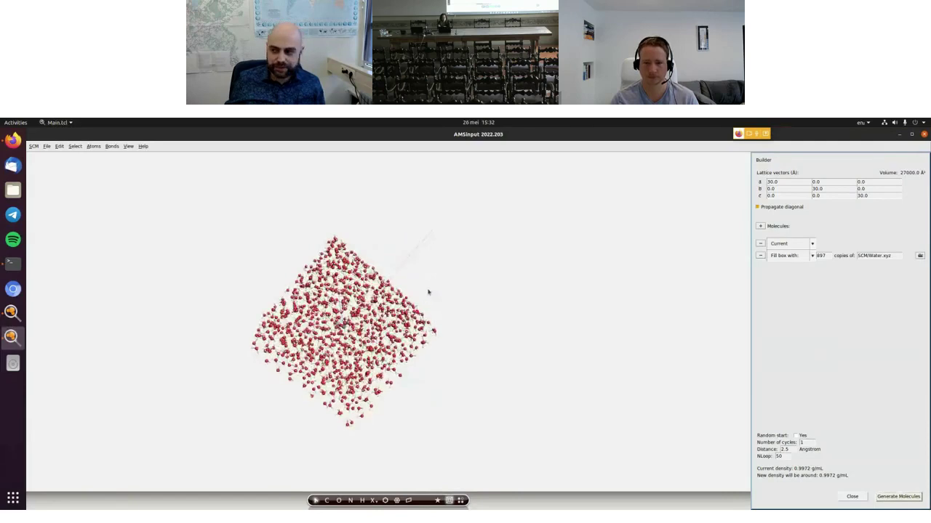
{"action": "left_click", "coordinate": [852, 497]}
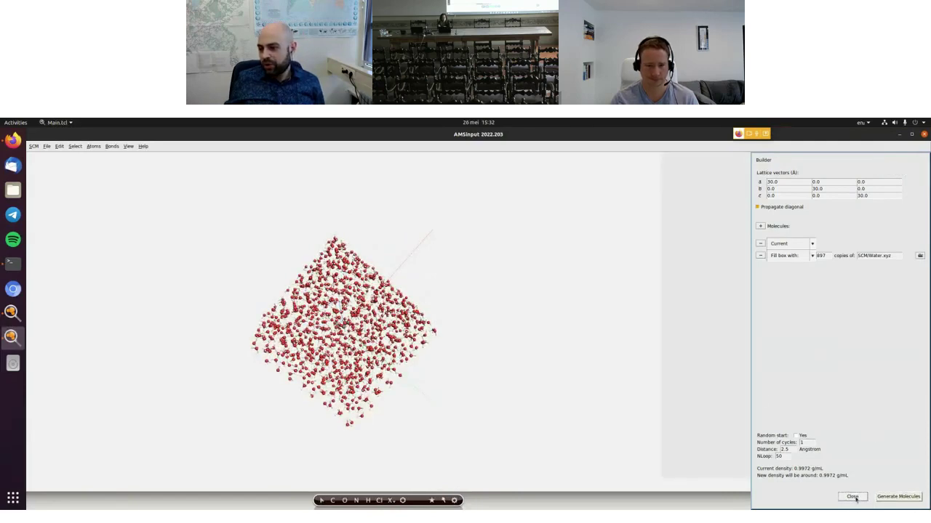
Switch the calculation engine to Force Field and set the task to Molecular Dynamics.
{"action": "left_click", "coordinate": [757, 158]}
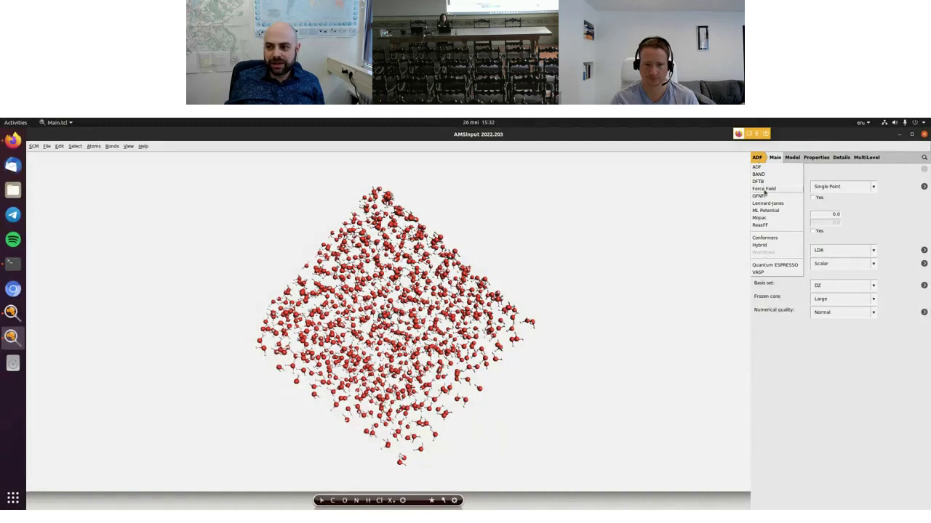
{"action": "left_click", "coordinate": [764, 189]}
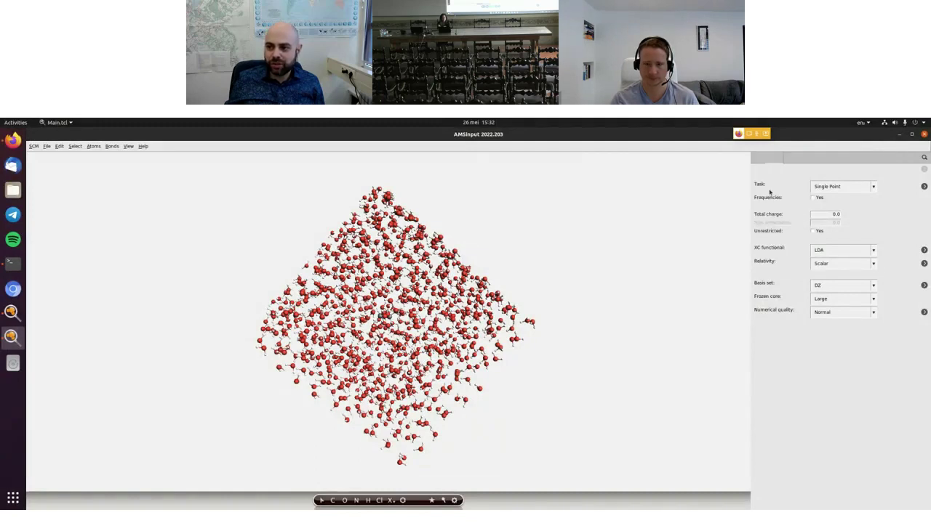
{"action": "left_click", "coordinate": [847, 187]}
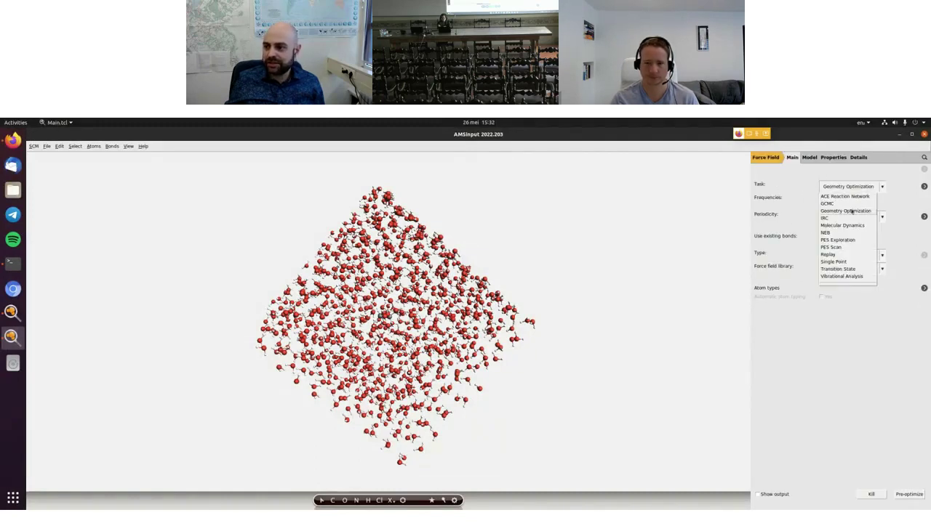
{"action": "left_click", "coordinate": [847, 225]}
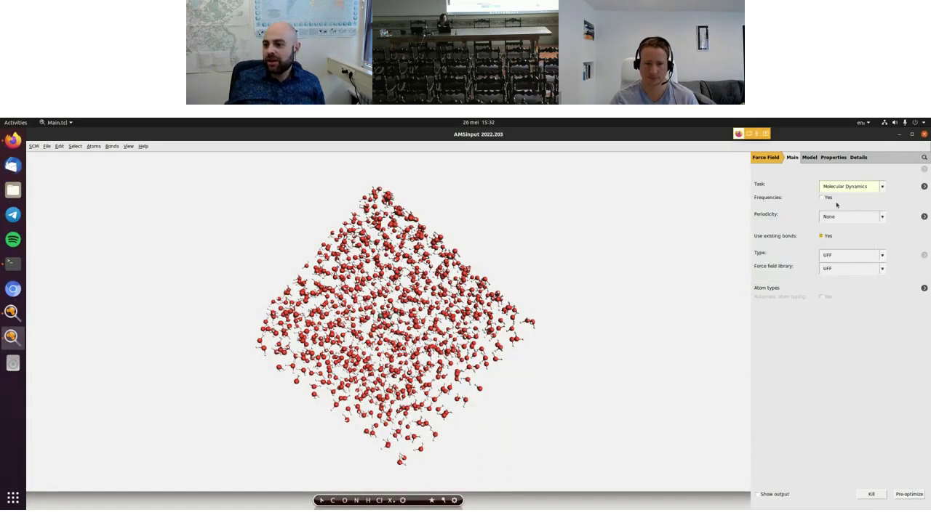
Set the force field type to GAFF and enable automatic atom typing.
{"action": "left_click", "coordinate": [851, 255]}
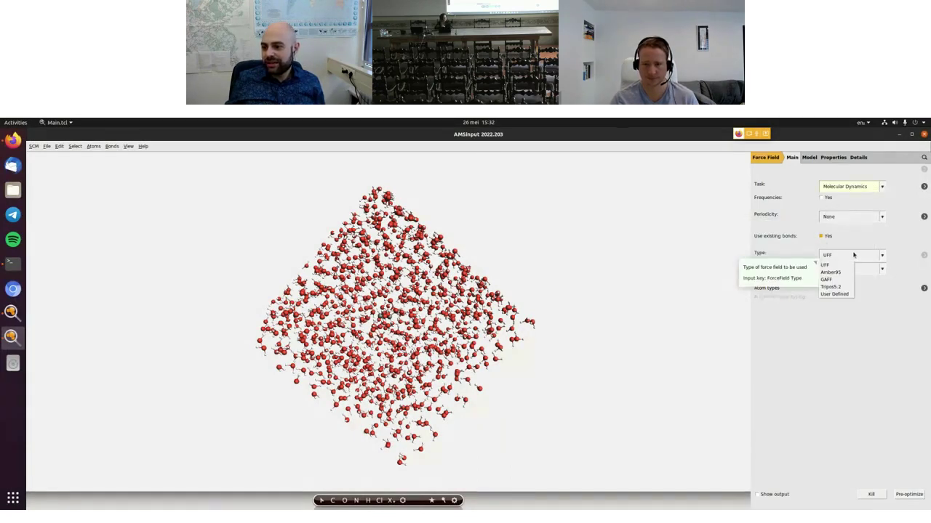
{"action": "left_click", "coordinate": [828, 280]}
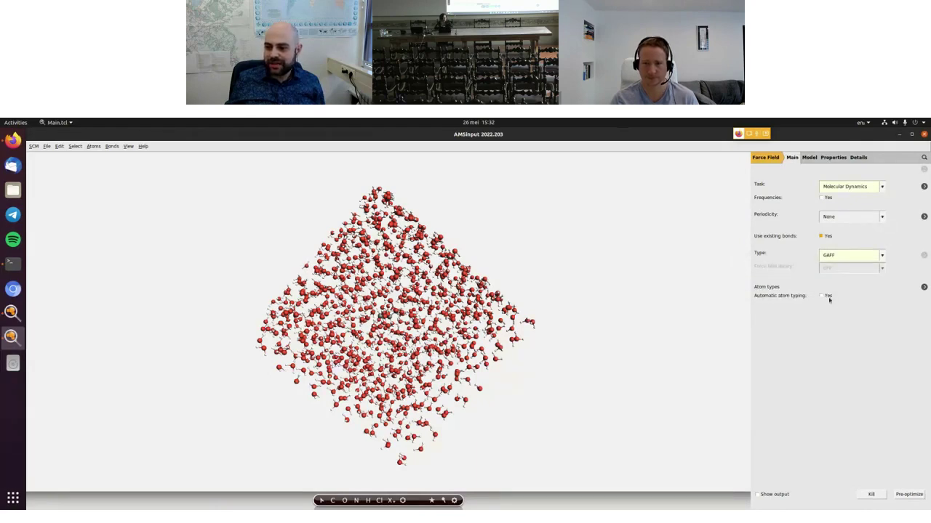
{"action": "left_click_drag", "start_coordinate": [718, 394], "coordinate": [569, 266]}
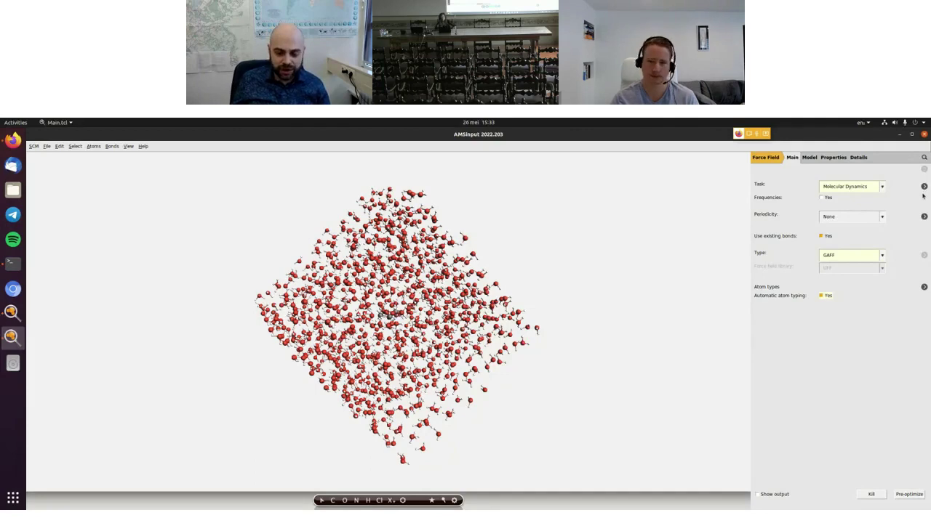
Set the molecular dynamics run to 100000 steps with a 0.5 fs time step and an initial temperature of 300 K.
{"action": "left_click", "coordinate": [923, 187]}
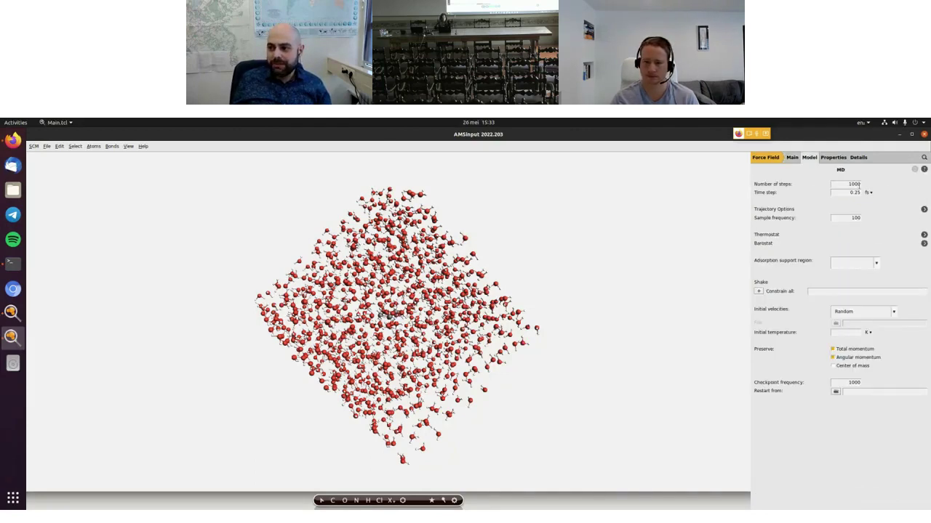
{"action": "type", "text": "00"}
{"action": "left_click", "coordinate": [857, 194]}
{"action": "key", "text": "BackSpace"}
{"action": "key", "text": "BackSpace"}
{"action": "type", "text": "5"}
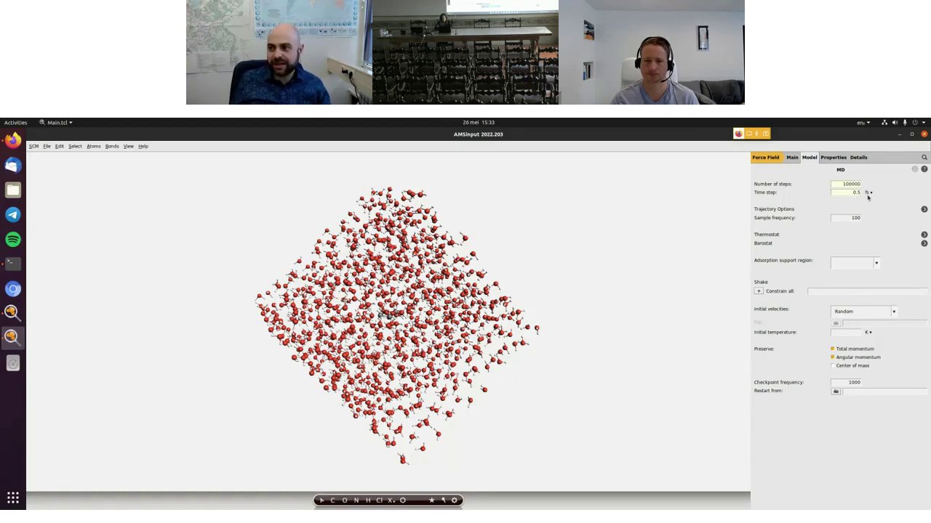
{"action": "left_click", "coordinate": [846, 333]}
{"action": "type", "text": "300"}
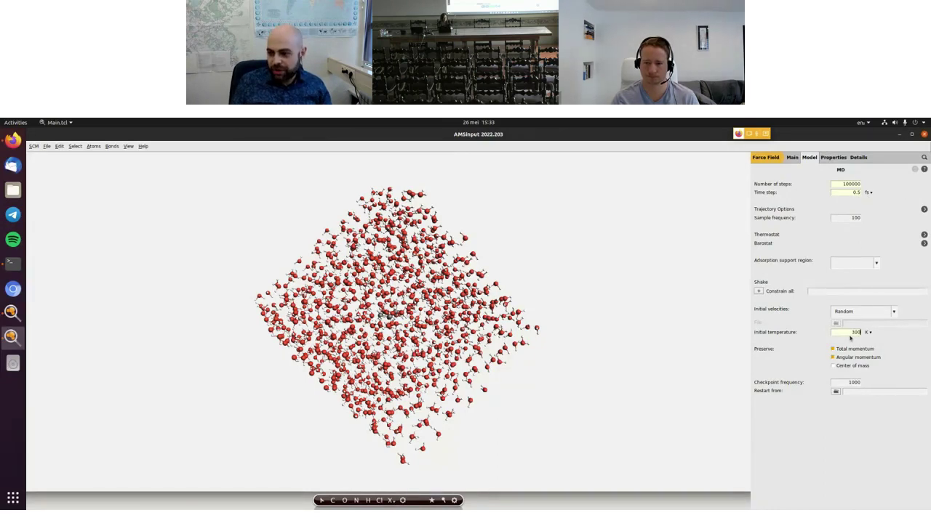
Configure a Berendsen barostat with a pressure of 1.0 atm, a damping constant of 500 fs and Equal set to XYZ.
{"action": "left_click", "coordinate": [809, 159]}
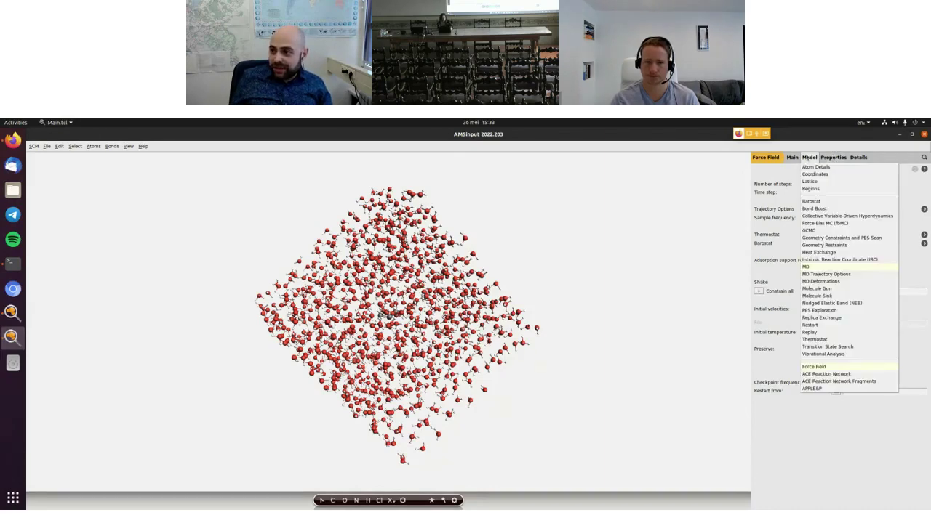
{"action": "left_click", "coordinate": [812, 201]}
{"action": "left_click", "coordinate": [827, 187]}
{"action": "left_click", "coordinate": [818, 204]}
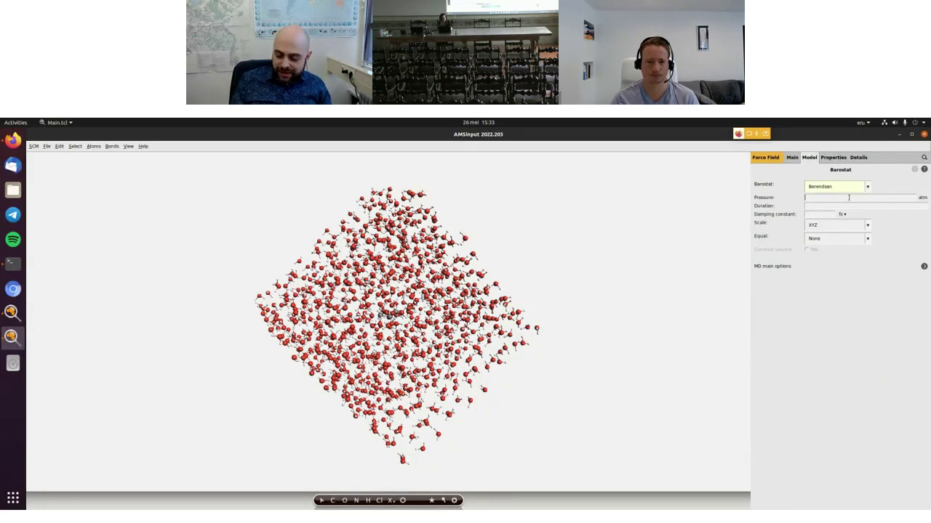
{"action": "left_click", "coordinate": [848, 197]}
{"action": "type", "text": "1.0"}
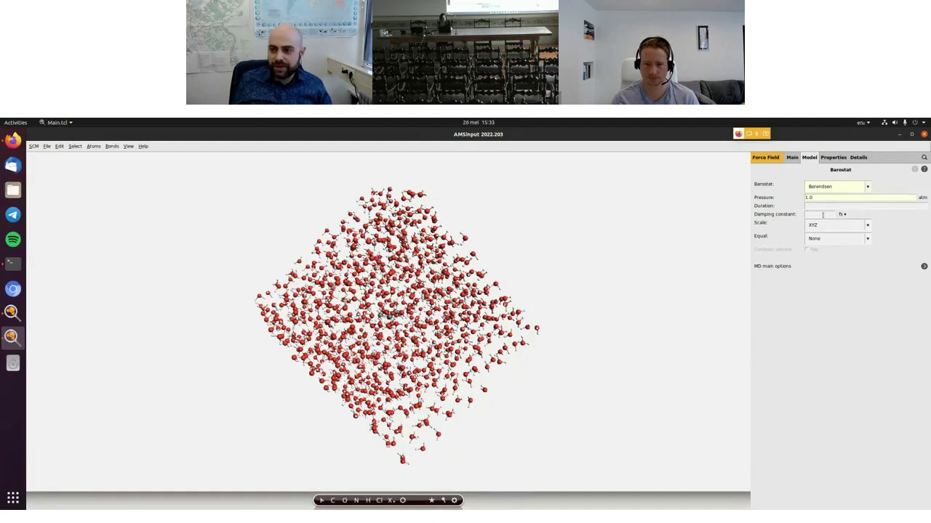
{"action": "left_click", "coordinate": [834, 214]}
{"action": "type", "text": "500"}
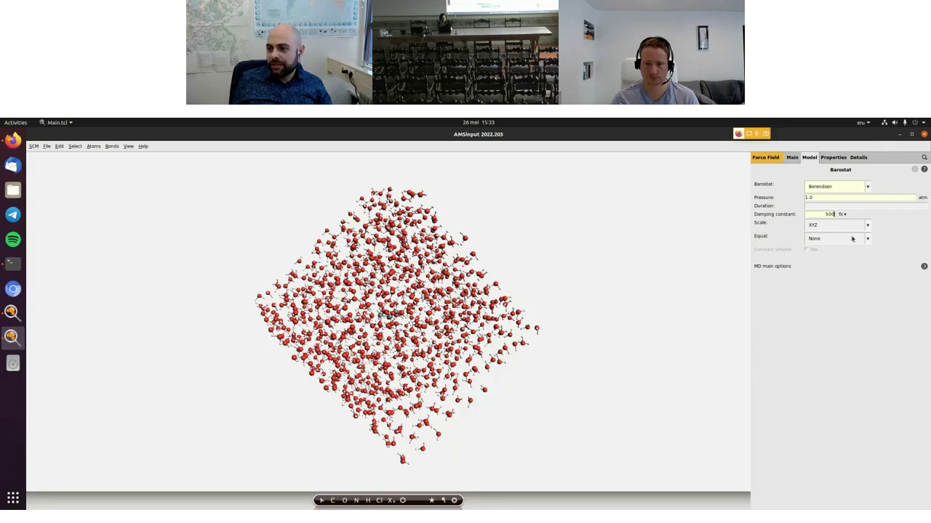
{"action": "left_click", "coordinate": [843, 240]}
{"action": "left_click", "coordinate": [813, 258]}
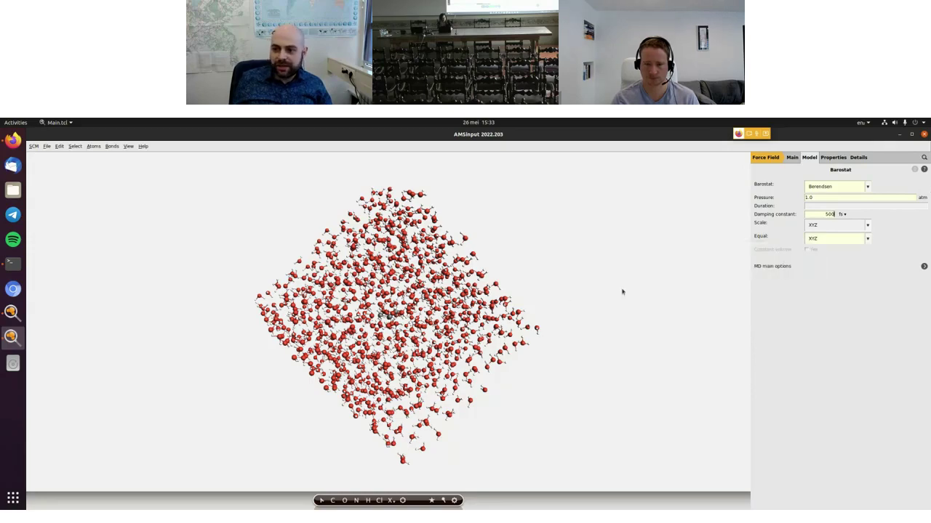
Add a Berendsen thermostat with a temperature of 300 K and a damping constant of 100 fs.
{"action": "left_click_drag", "start_coordinate": [514, 276], "coordinate": [561, 276]}
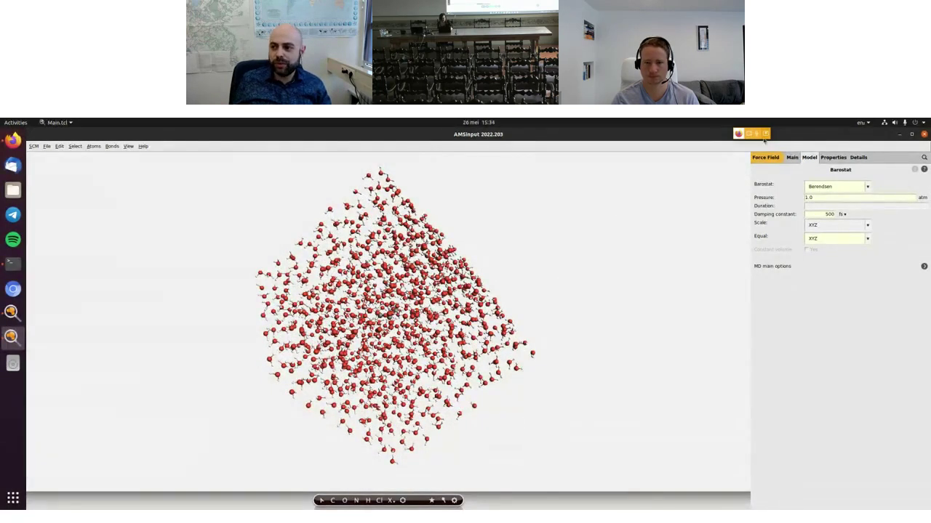
{"action": "left_click", "coordinate": [809, 158]}
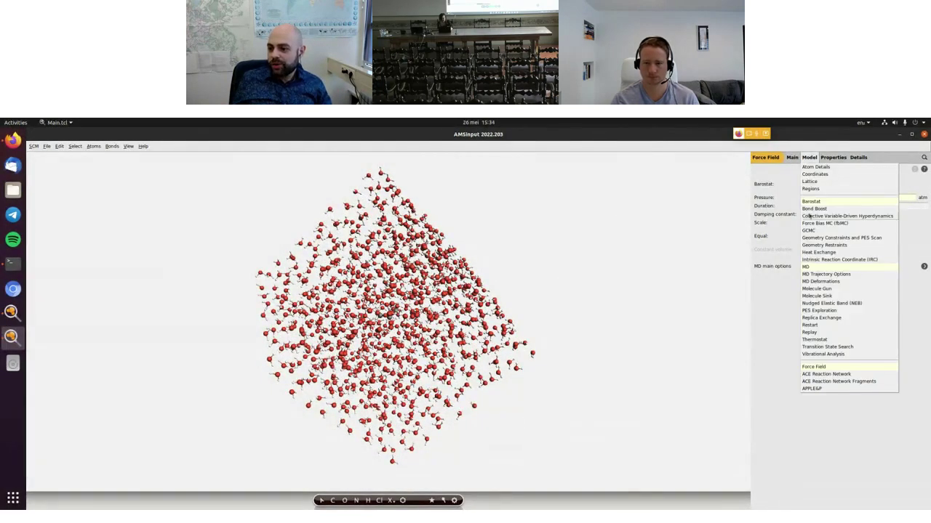
{"action": "left_click", "coordinate": [813, 340]}
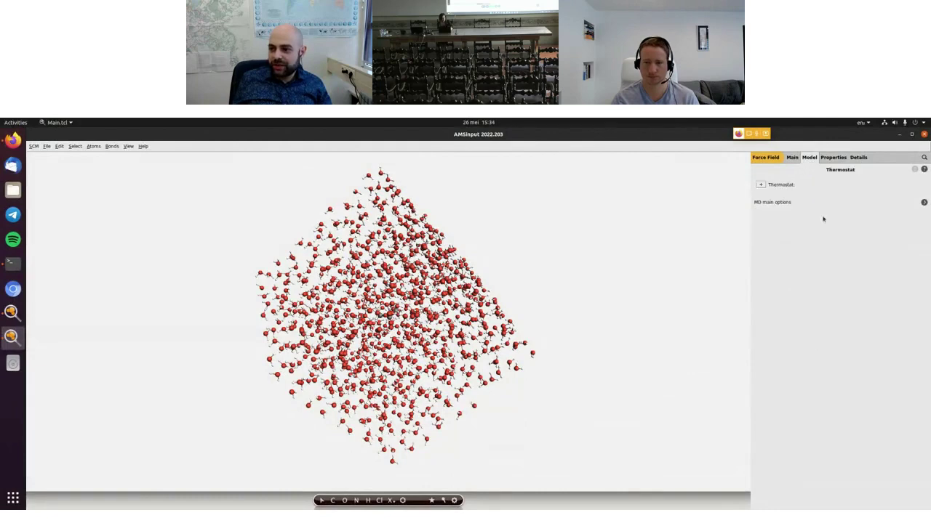
{"action": "left_click", "coordinate": [762, 187]}
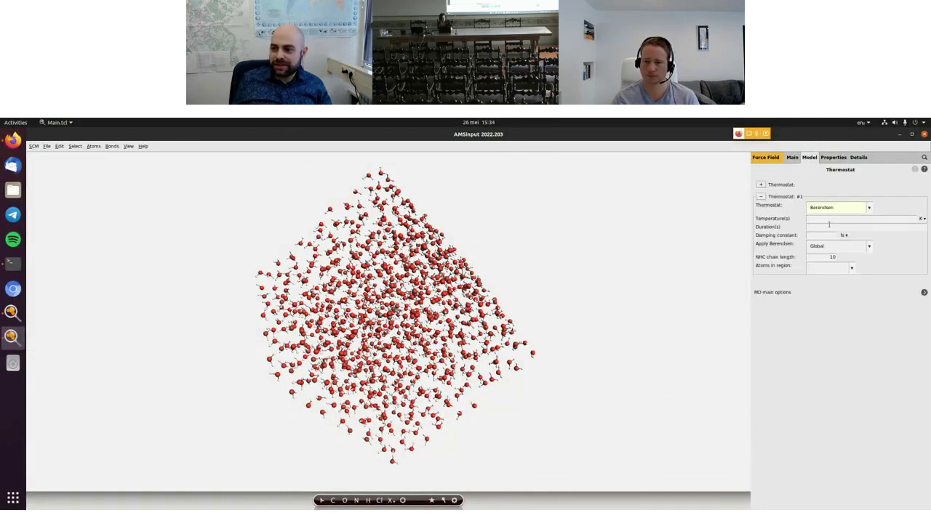
{"action": "type", "text": "300"}
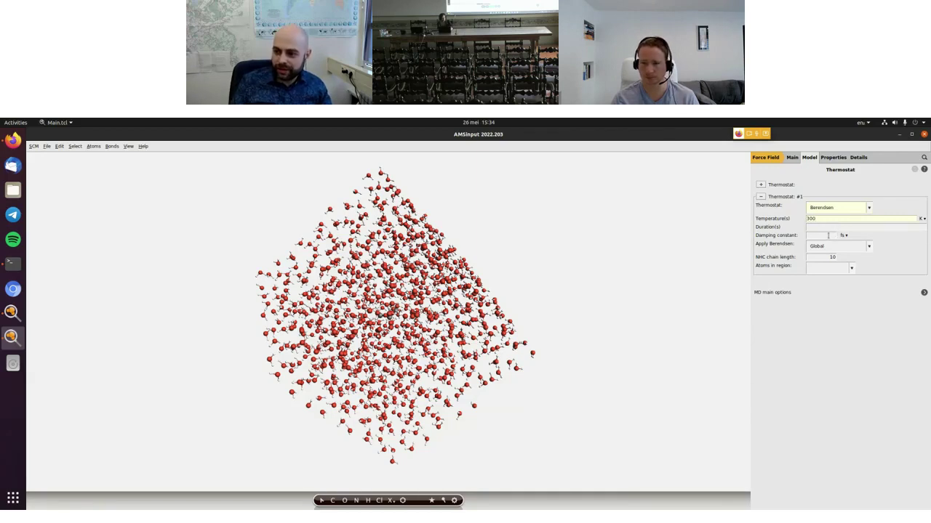
{"action": "left_click", "coordinate": [828, 235]}
{"action": "type", "text": "100"}
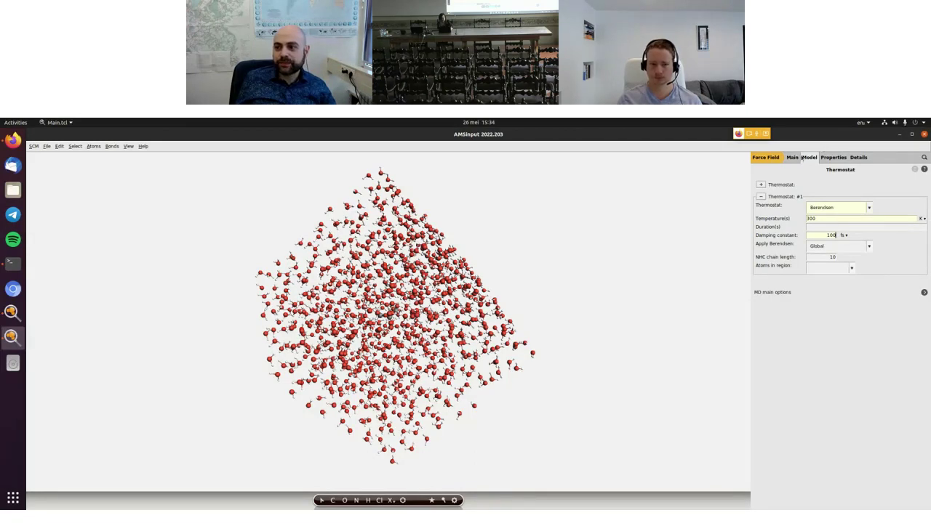
Return to the main calculation settings and close the solvated droplet input without saving the changes.
{"action": "left_click", "coordinate": [793, 157]}
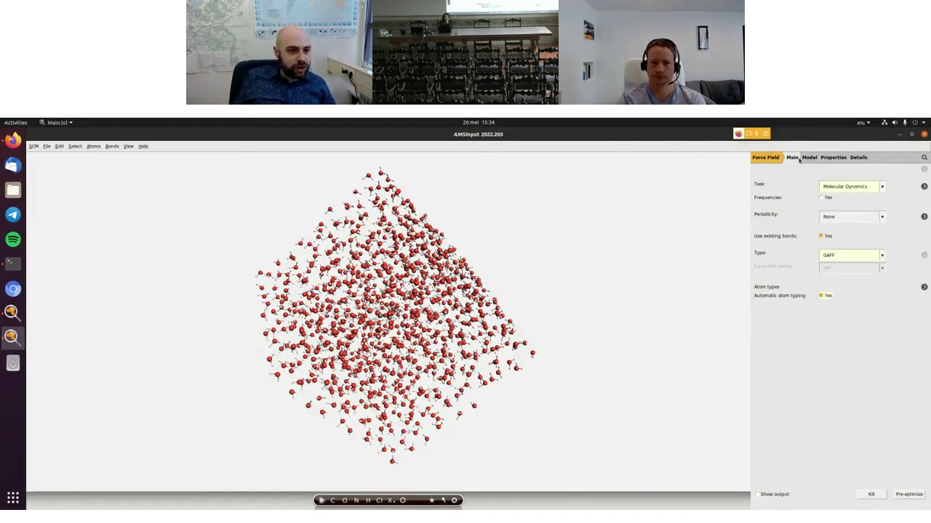
{"action": "left_click", "coordinate": [47, 147]}
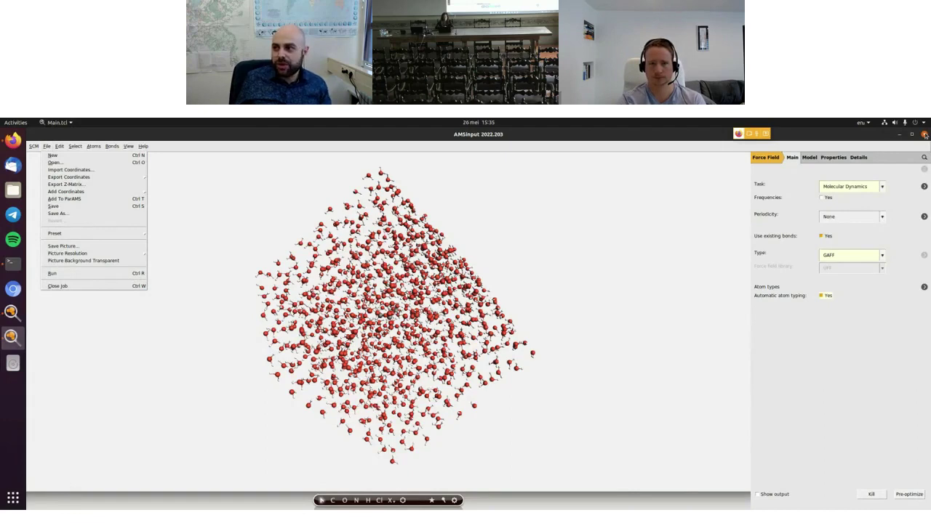
{"action": "left_click", "coordinate": [820, 192]}
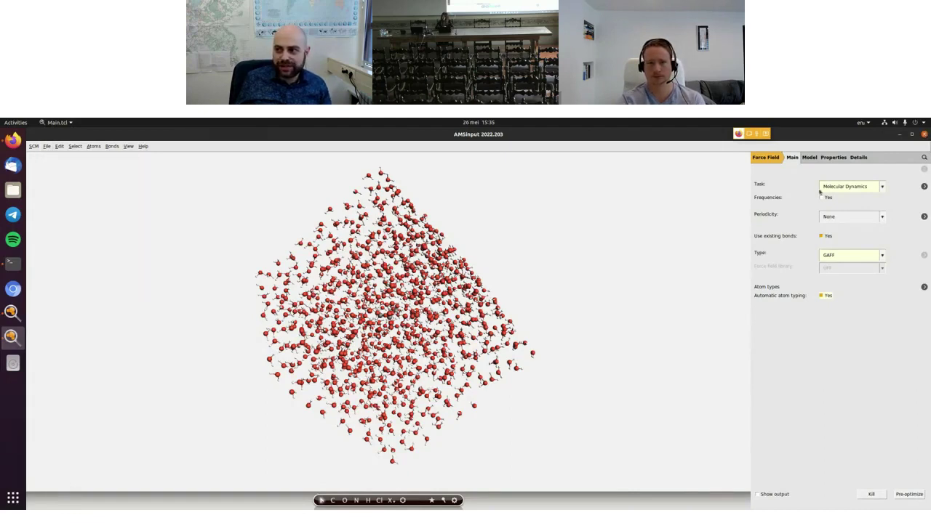
{"action": "left_click", "coordinate": [924, 135]}
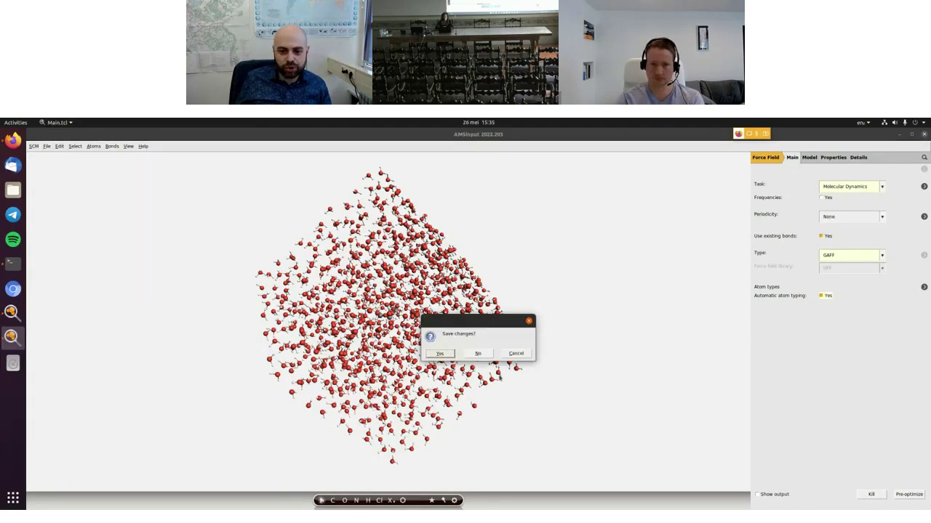
{"action": "left_click", "coordinate": [475, 354]}
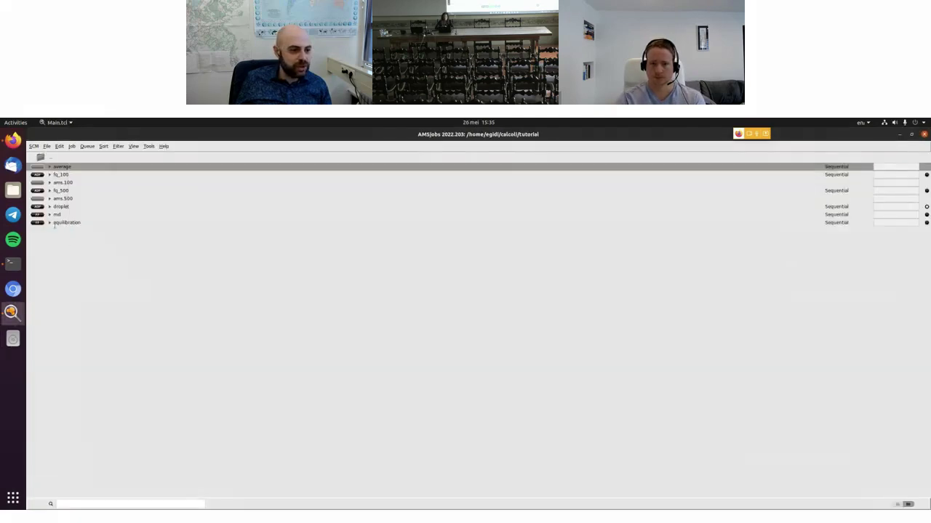
View the equilibration job's trajectory movie, plot the MD temperature in an added graph, and close the movie.
{"action": "right_click", "coordinate": [61, 224]}
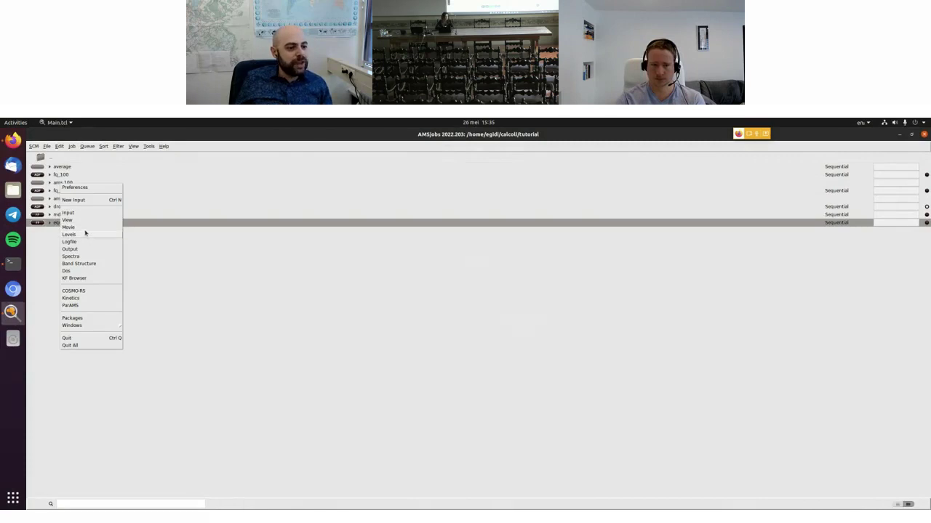
{"action": "left_click", "coordinate": [82, 229]}
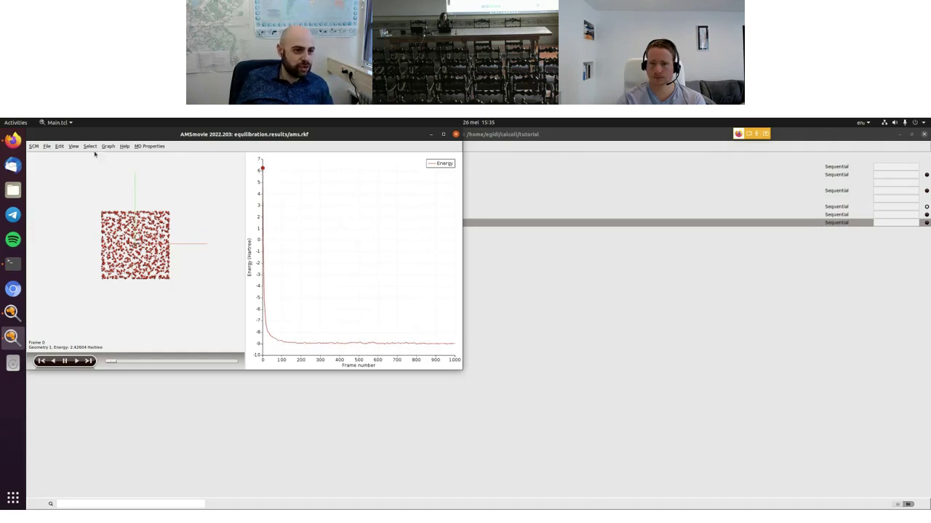
{"action": "left_click", "coordinate": [108, 147]}
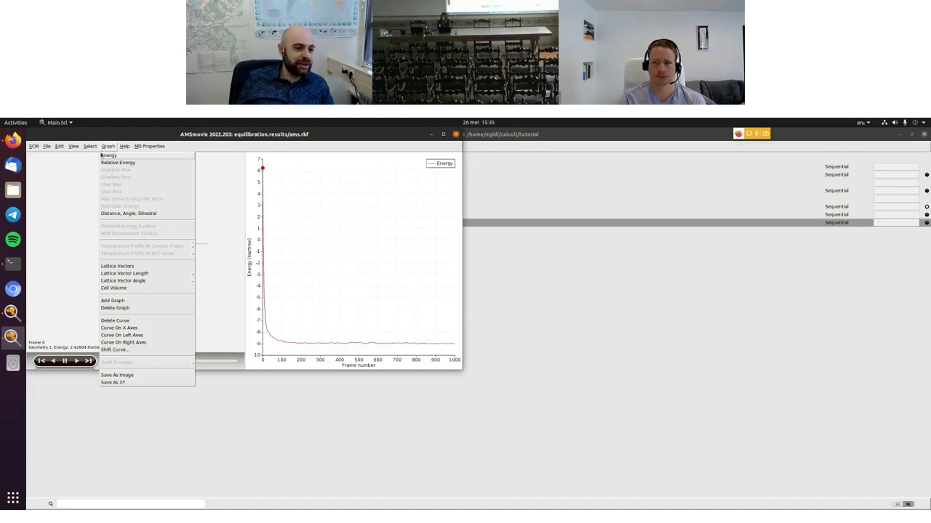
{"action": "left_click", "coordinate": [149, 301]}
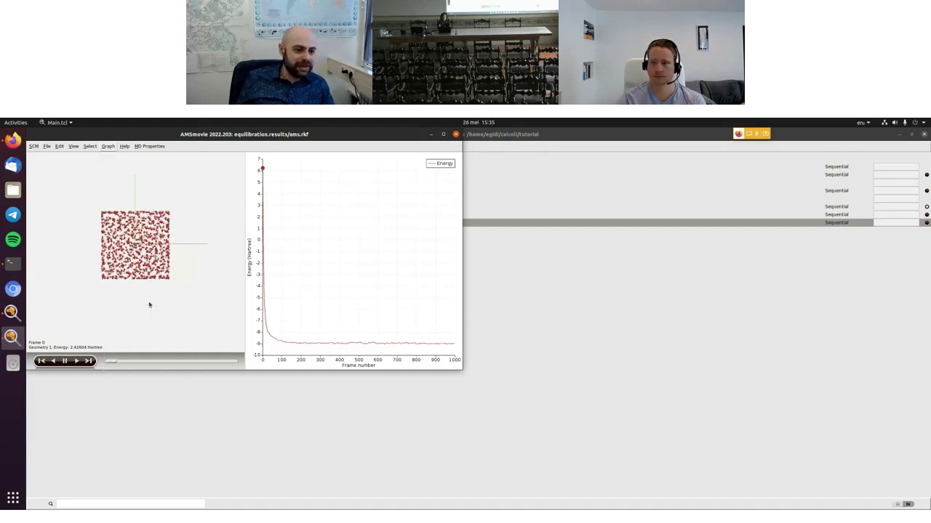
{"action": "left_click", "coordinate": [149, 146]}
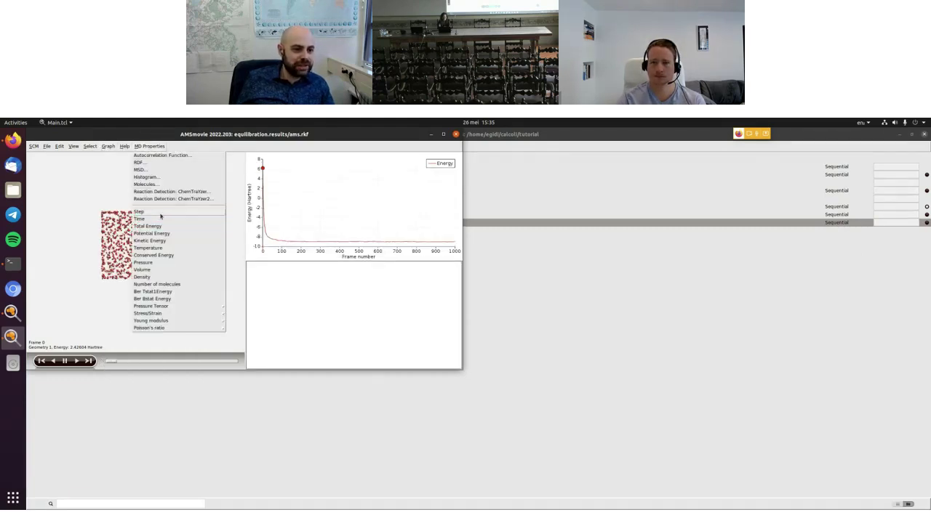
{"action": "left_click", "coordinate": [161, 248]}
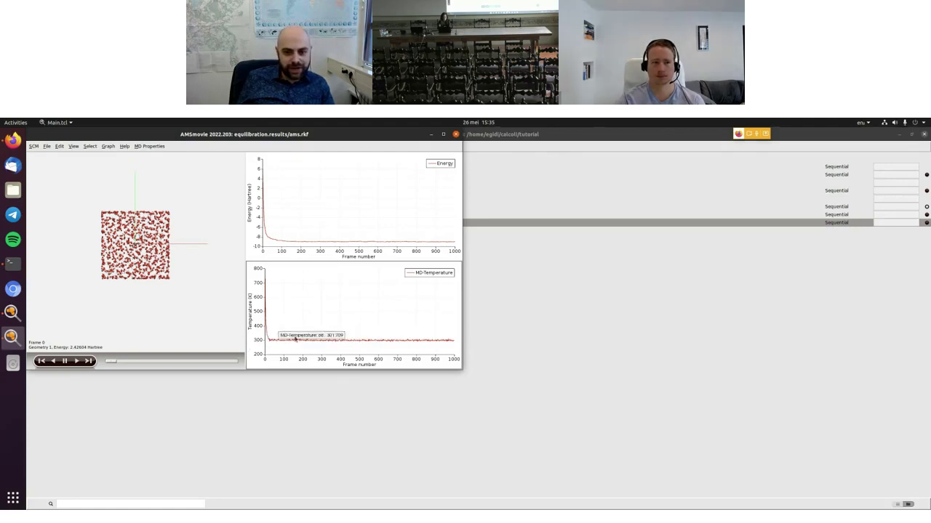
{"action": "left_click", "coordinate": [456, 134]}
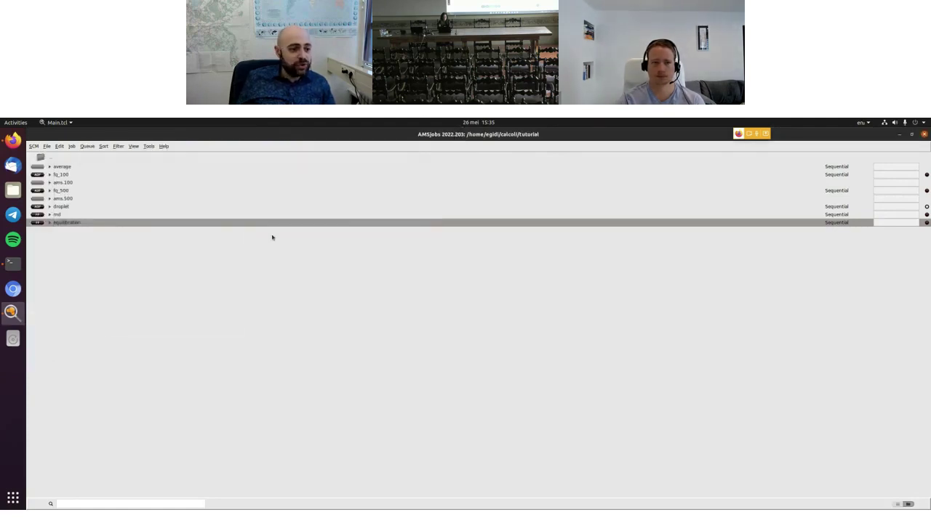
Open the equilibration job's input as a new job with updated coordinates and bonds, restarting the engine with the engine results.
{"action": "right_click", "coordinate": [66, 224]}
{"action": "left_click", "coordinate": [80, 215]}
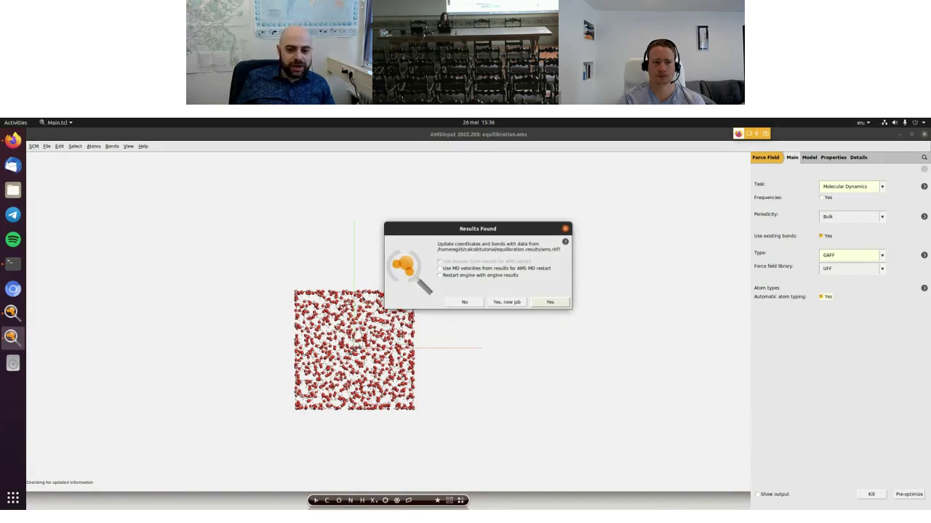
{"action": "left_click", "coordinate": [461, 277]}
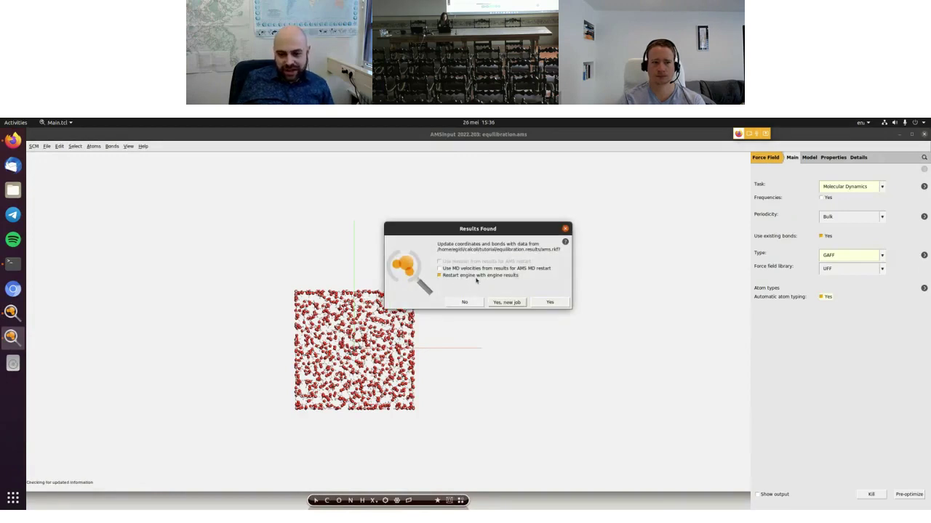
{"action": "left_click", "coordinate": [518, 305]}
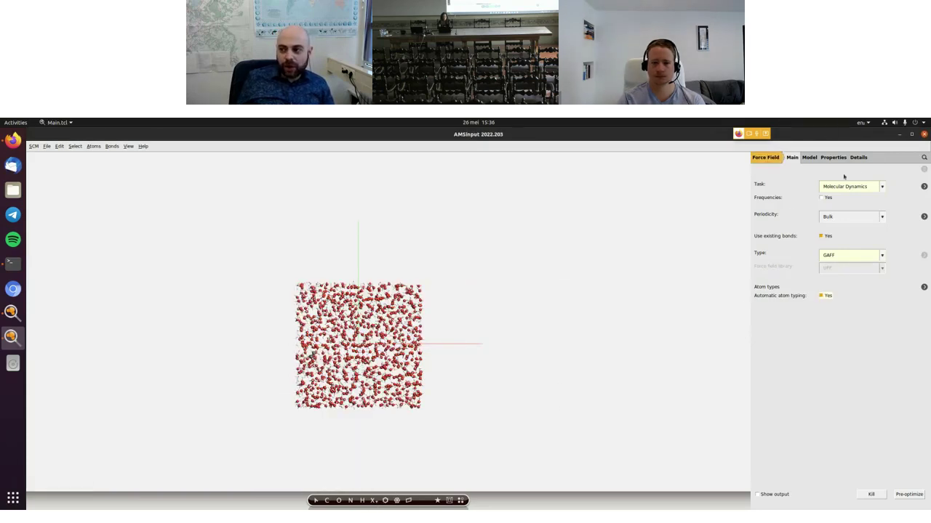
Change the new job's thermostat type to NHC and return to the main calculation settings.
{"action": "left_click", "coordinate": [807, 158]}
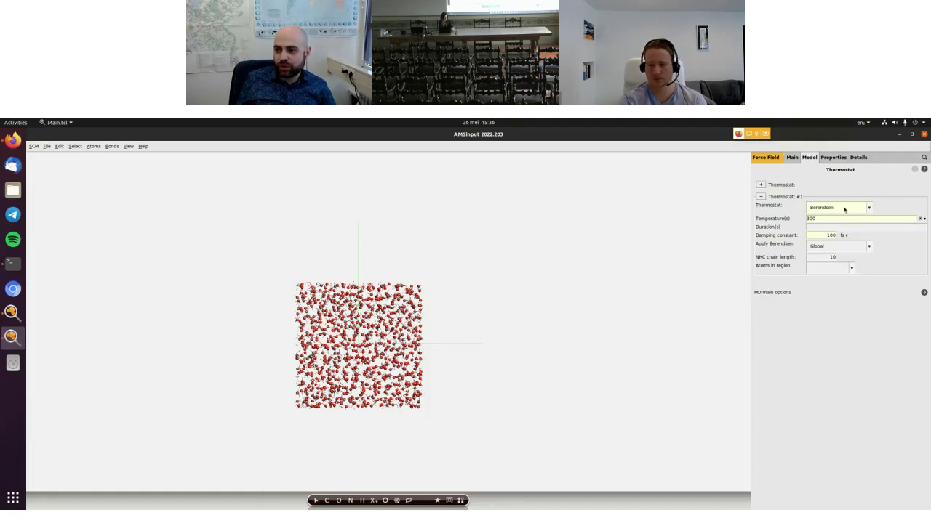
{"action": "left_click", "coordinate": [844, 208]}
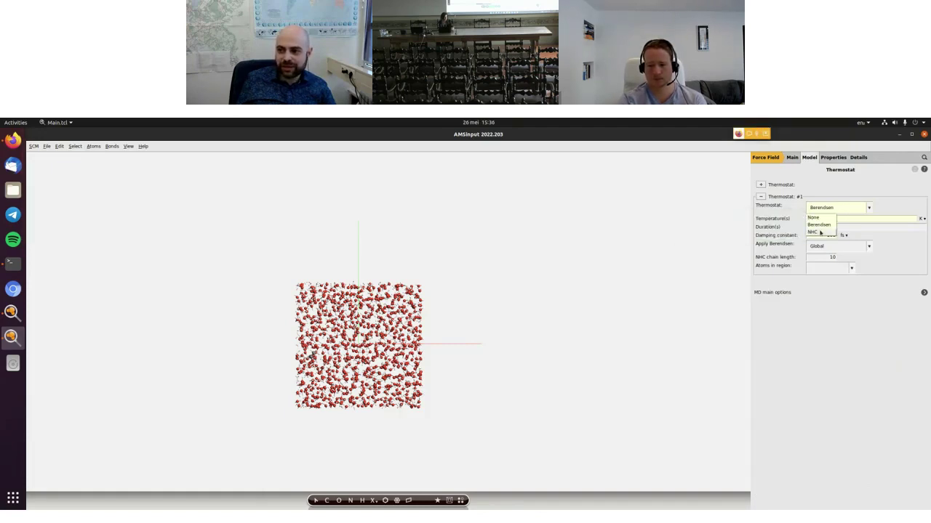
{"action": "left_click", "coordinate": [820, 232]}
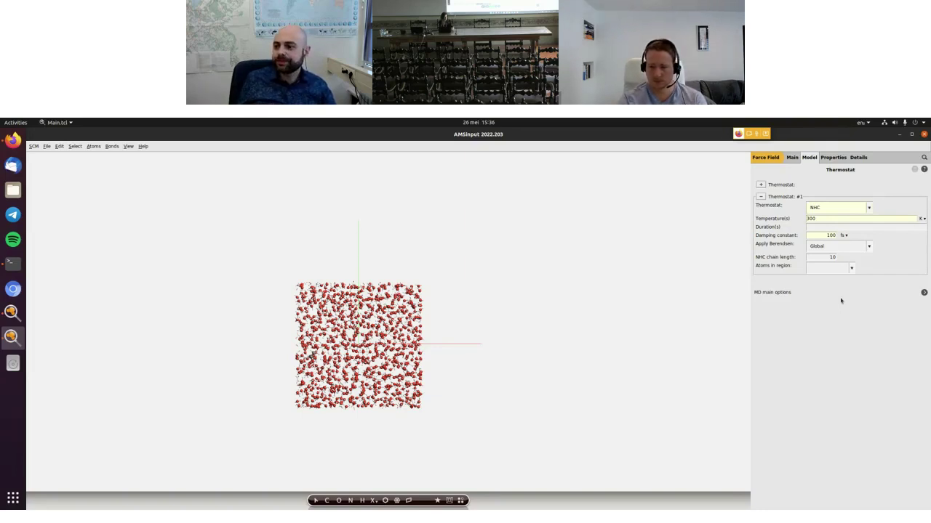
{"action": "left_click", "coordinate": [793, 159]}
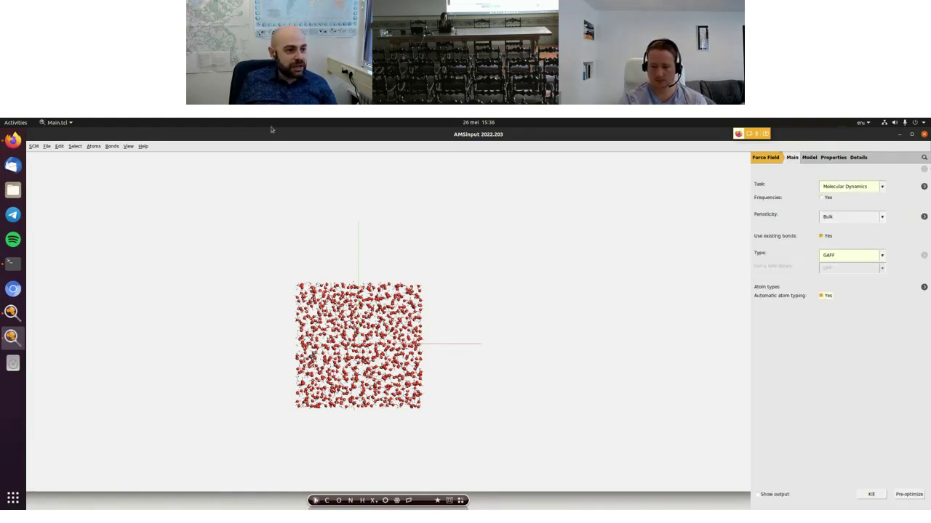
Close the new molecular dynamics job's input without saving the changes.
{"action": "left_click", "coordinate": [48, 147]}
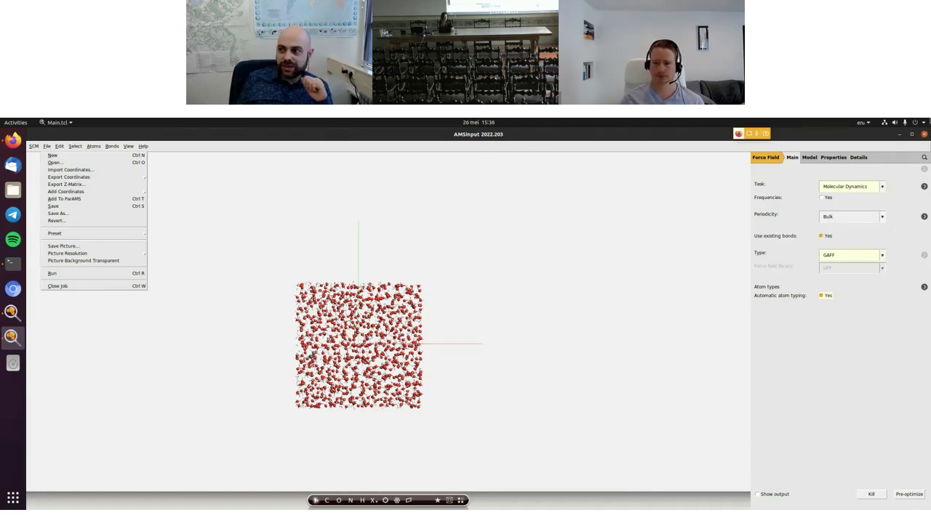
{"action": "left_click", "coordinate": [923, 136]}
{"action": "left_click", "coordinate": [923, 136]}
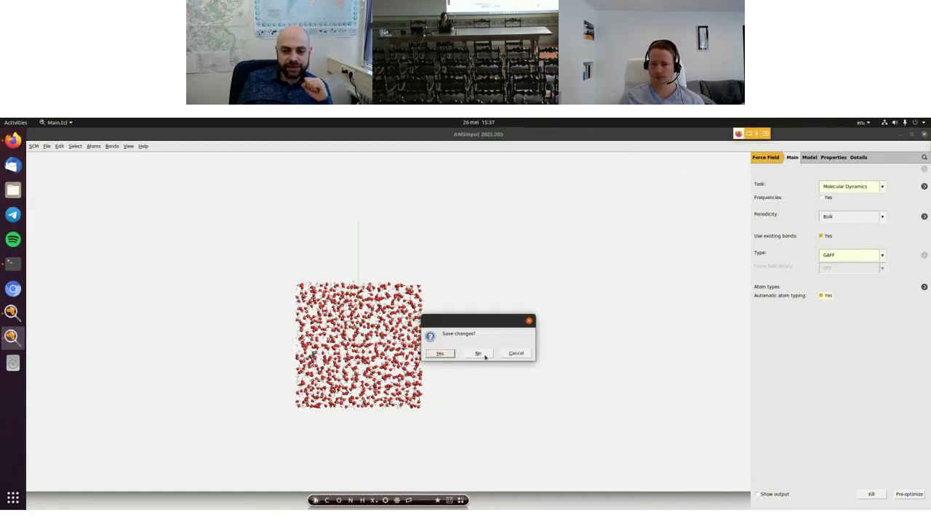
{"action": "left_click", "coordinate": [485, 356]}
View the md job's trajectory movie and plot the MD pressure in an added graph below the energy.
{"action": "left_click", "coordinate": [58, 214]}
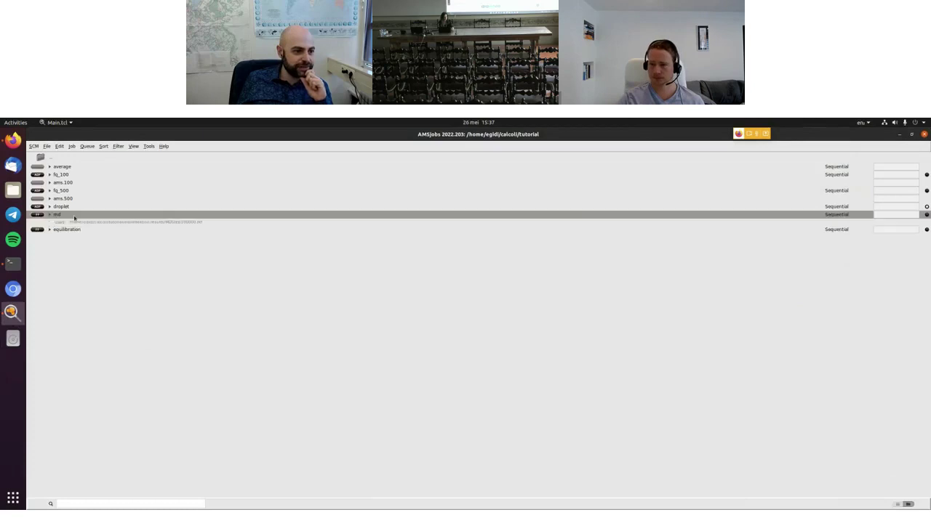
{"action": "right_click", "coordinate": [74, 217]}
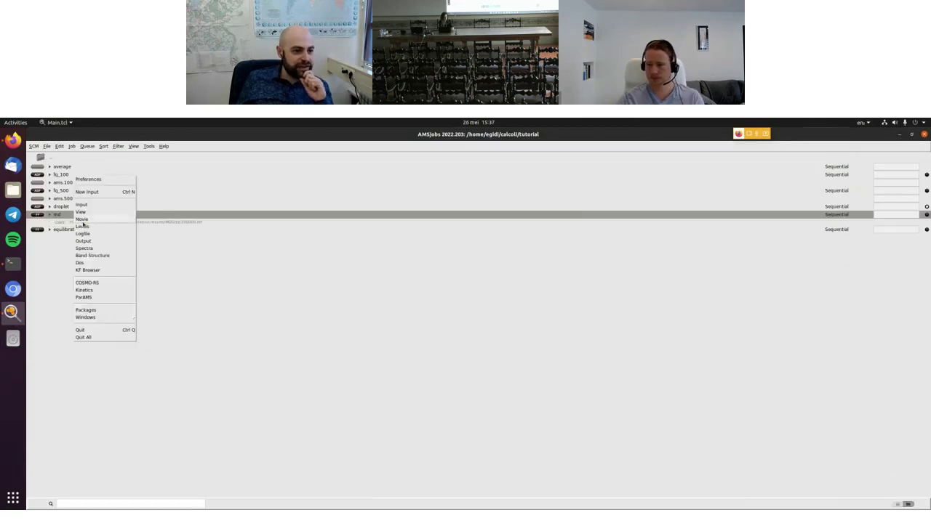
{"action": "left_click", "coordinate": [83, 219]}
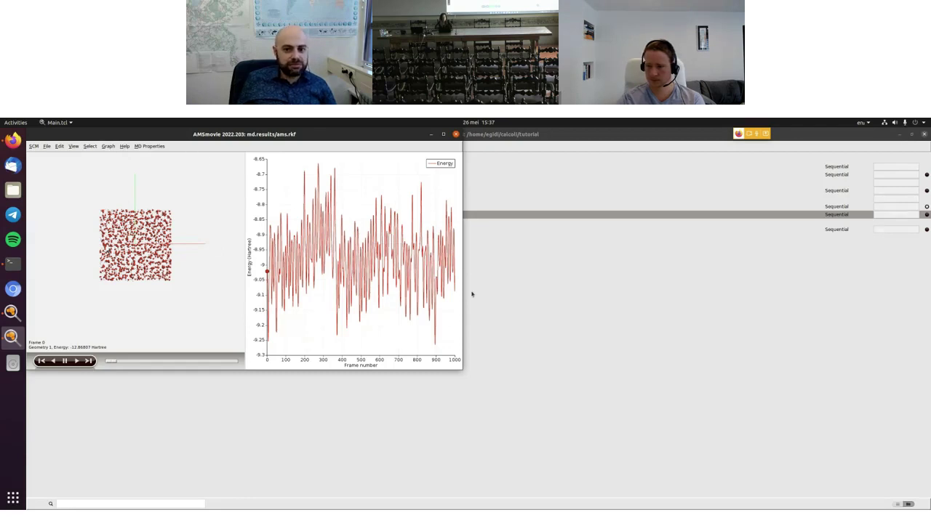
{"action": "left_click", "coordinate": [106, 146]}
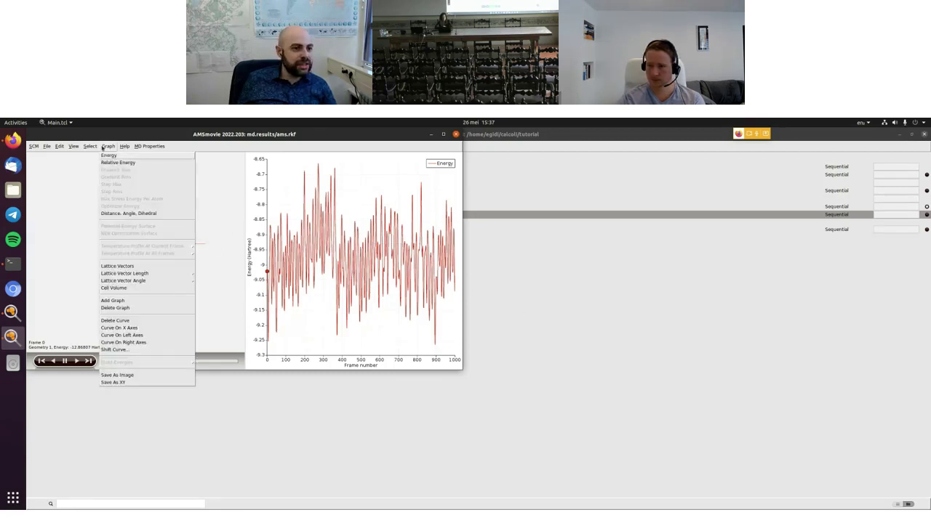
{"action": "left_click", "coordinate": [121, 301]}
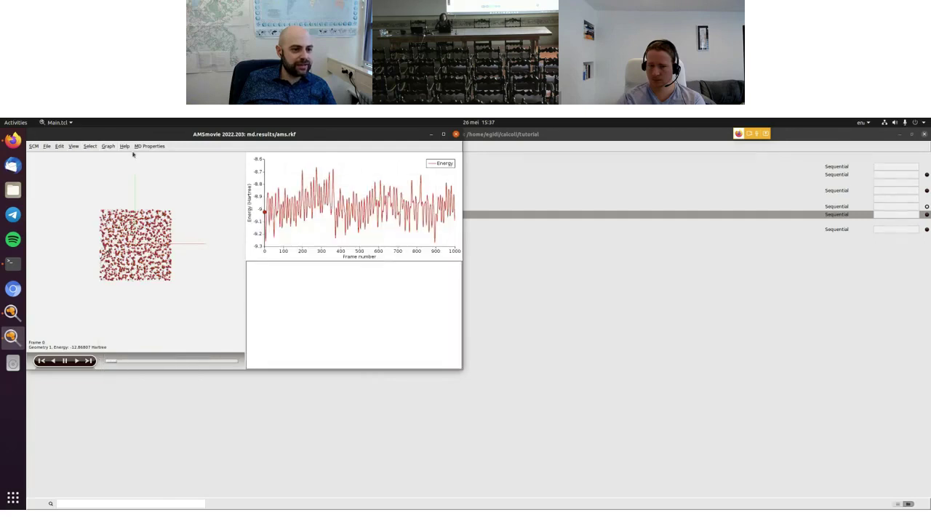
{"action": "left_click", "coordinate": [150, 146]}
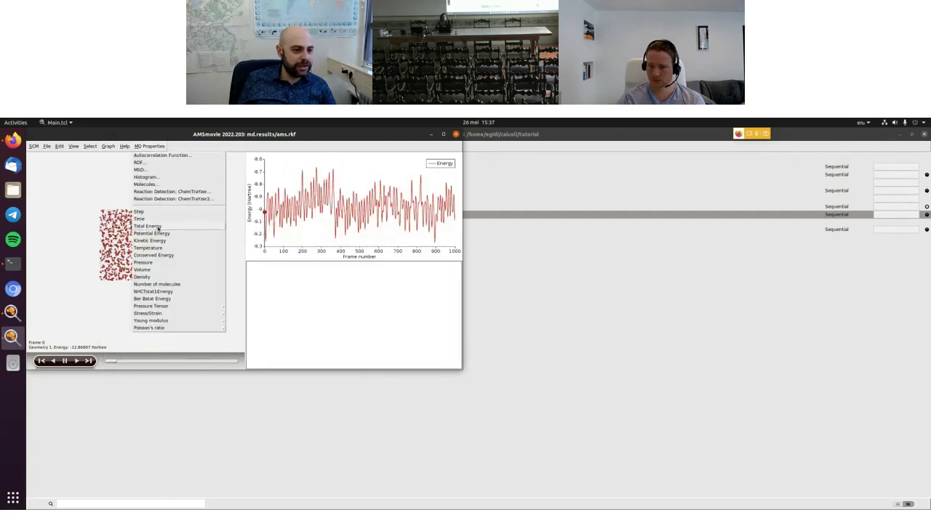
{"action": "left_click", "coordinate": [161, 264]}
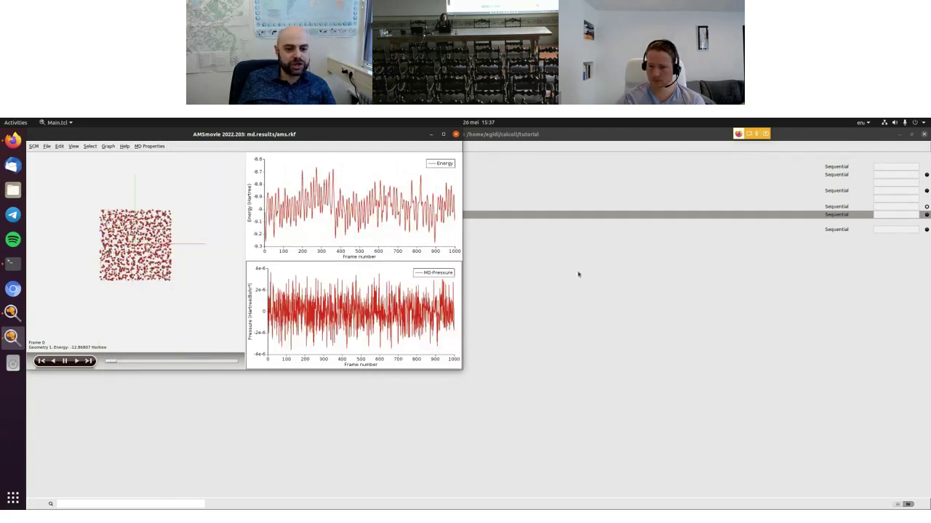
{"action": "mouse_move", "coordinate": [272, 306]}
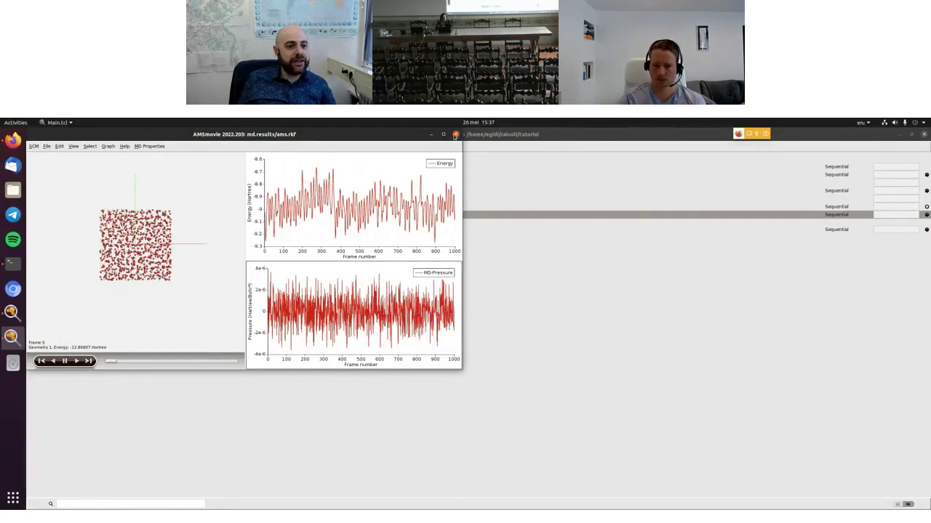
Enlarge the movie view and inspect the structure at several frames along the energy curve of the md trajectory.
{"action": "left_click", "coordinate": [283, 210]}
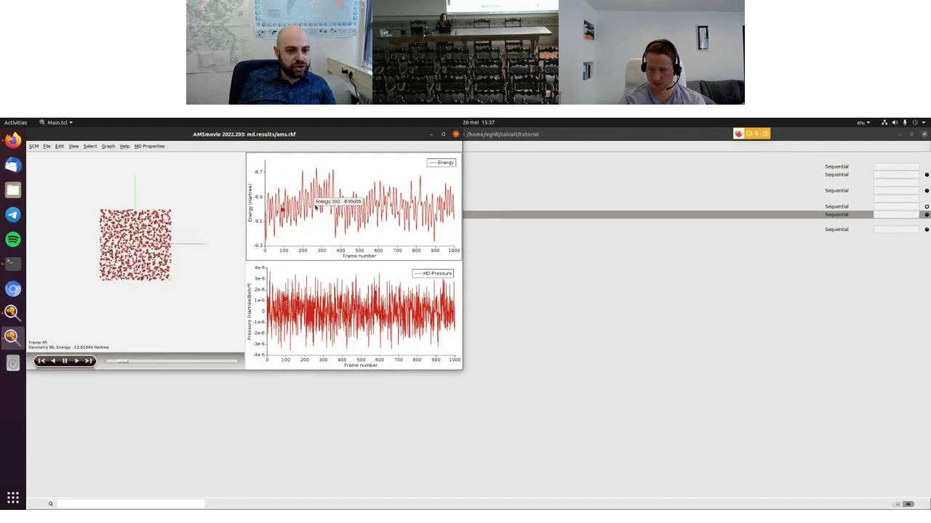
{"action": "left_click", "coordinate": [314, 206]}
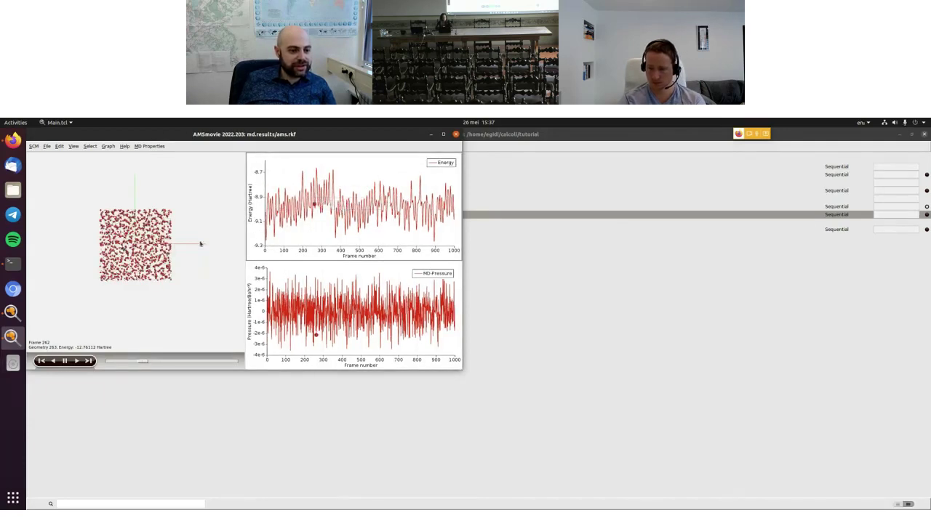
{"action": "left_click_drag", "start_coordinate": [462, 369], "coordinate": [756, 425]}
{"action": "scroll", "coordinate": [277, 293], "scroll_direction": "up", "scroll_amount": 5}
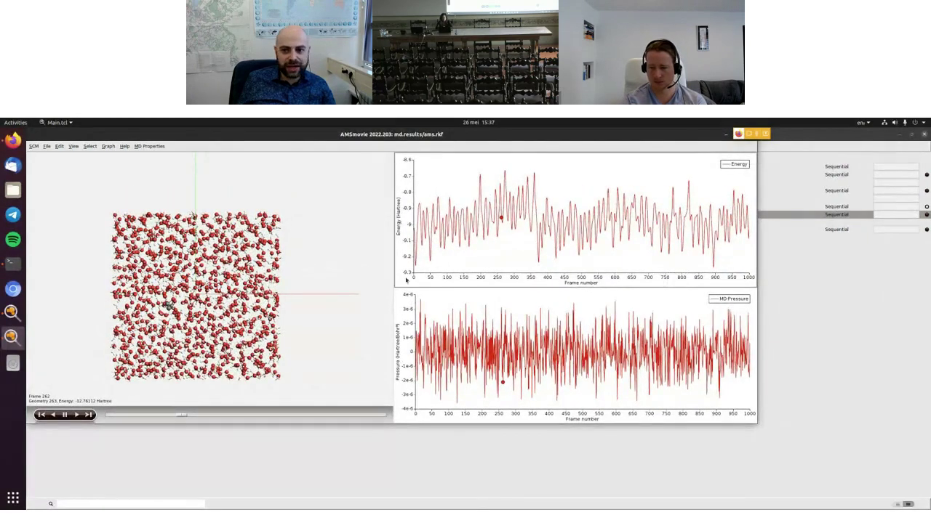
{"action": "left_click", "coordinate": [590, 226]}
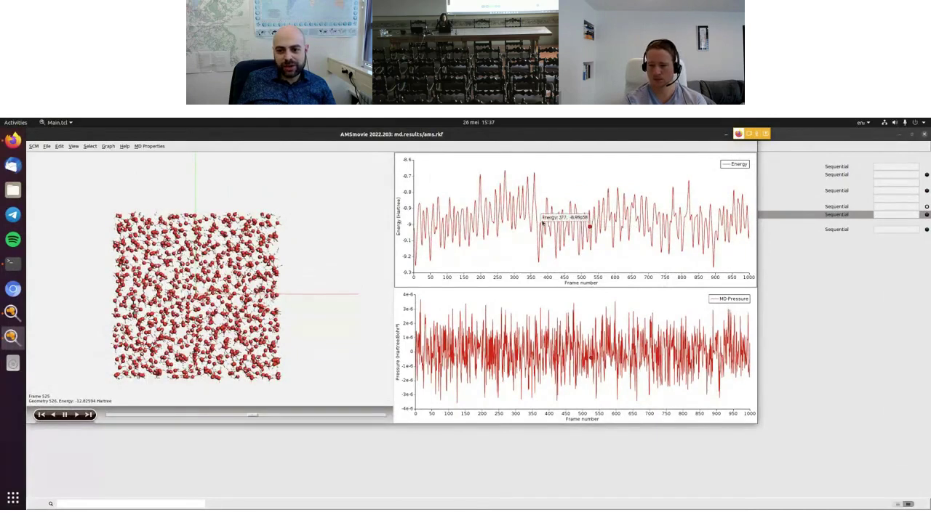
{"action": "left_click", "coordinate": [539, 224]}
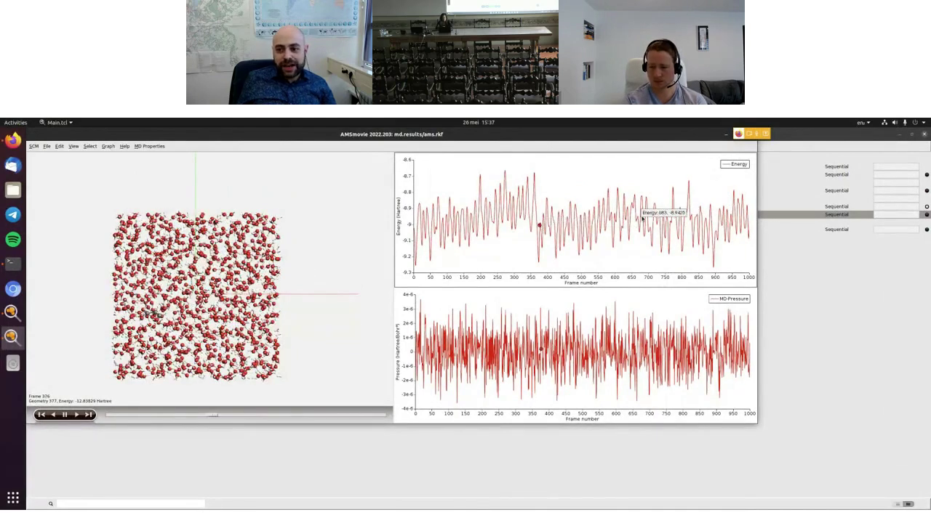
{"action": "left_click", "coordinate": [637, 220]}
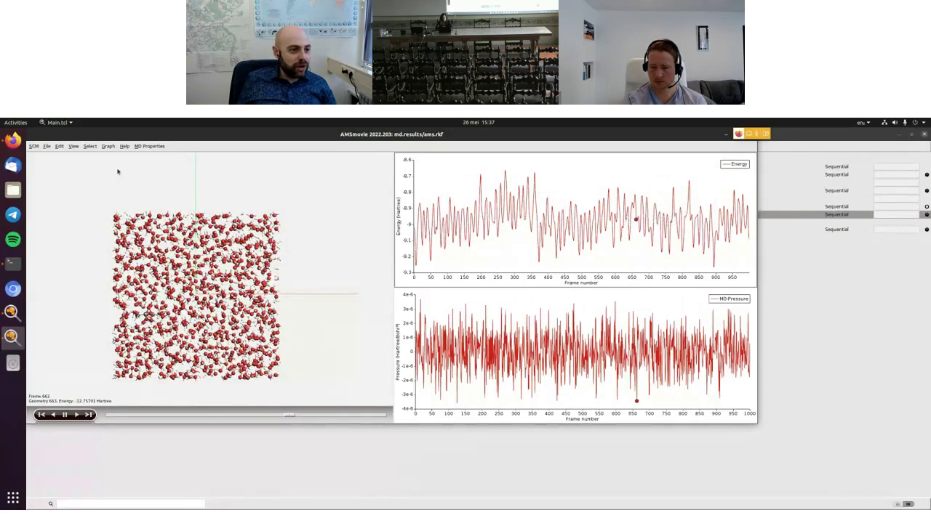
Review the trajectory's save and export options, and close the md movie.
{"action": "left_click", "coordinate": [48, 146]}
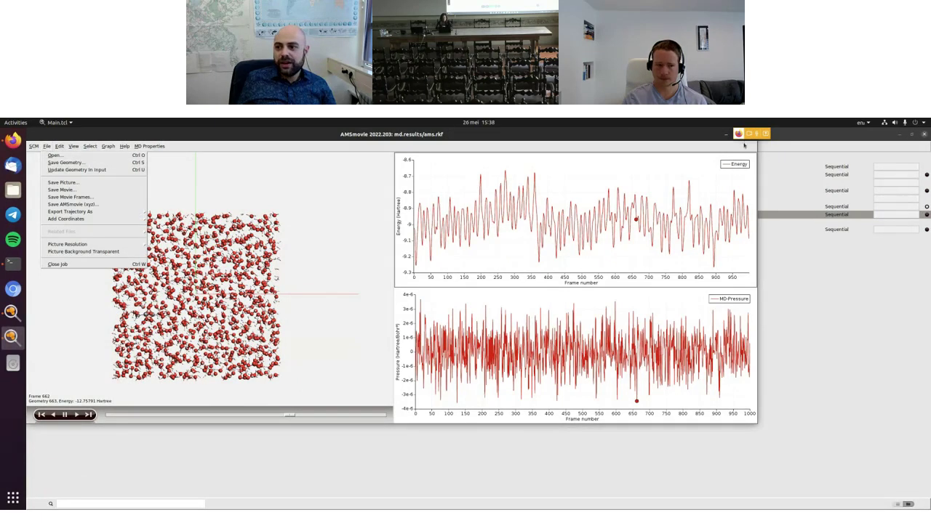
{"action": "left_click_drag", "start_coordinate": [709, 138], "coordinate": [696, 173]}
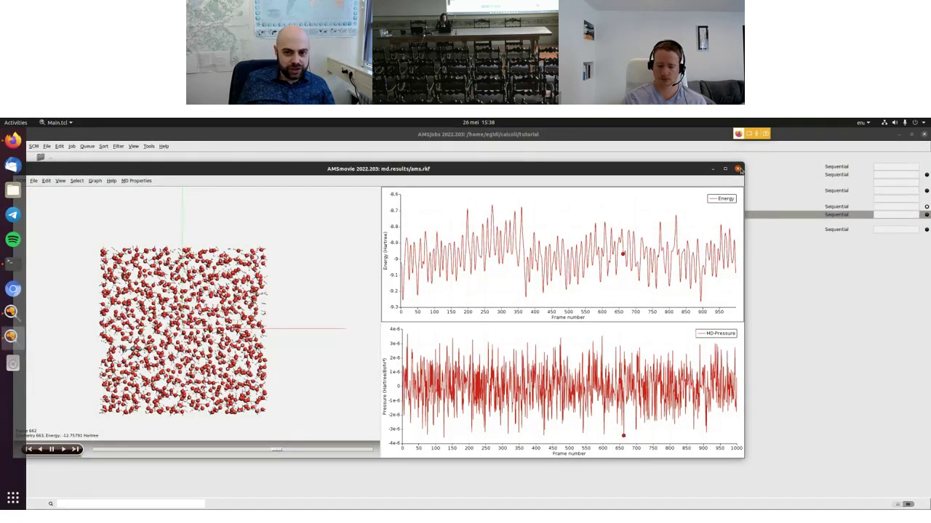
{"action": "left_click", "coordinate": [737, 168]}
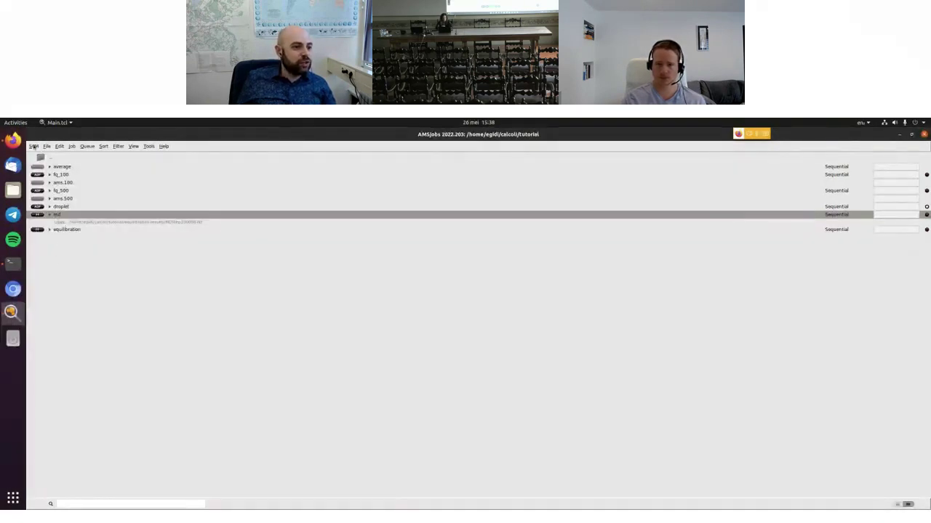
Start a new calculation input and open the ams.100.xyz snapshot from the tutorial folder in it.
{"action": "left_click", "coordinate": [33, 146]}
{"action": "left_click", "coordinate": [45, 168]}
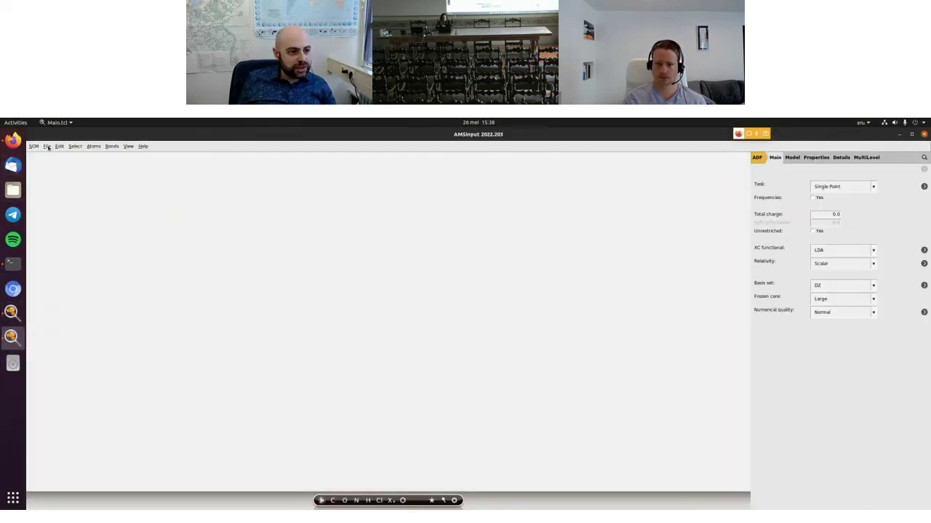
{"action": "left_click", "coordinate": [48, 147]}
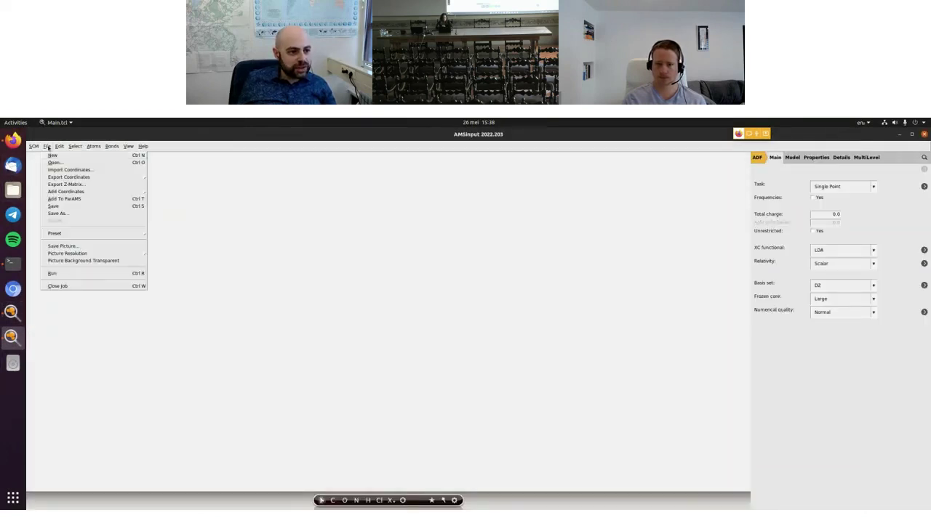
{"action": "left_click", "coordinate": [53, 166]}
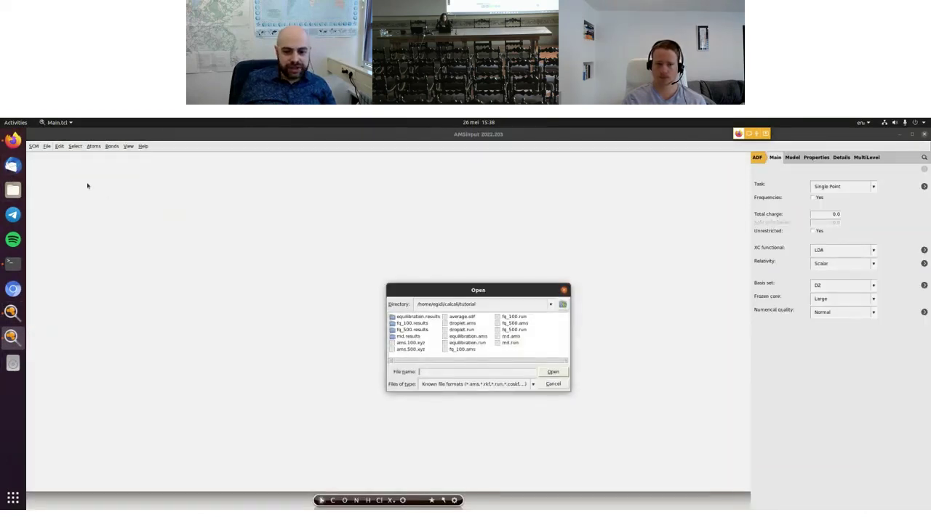
{"action": "left_click", "coordinate": [410, 344]}
{"action": "double_click", "coordinate": [410, 344]}
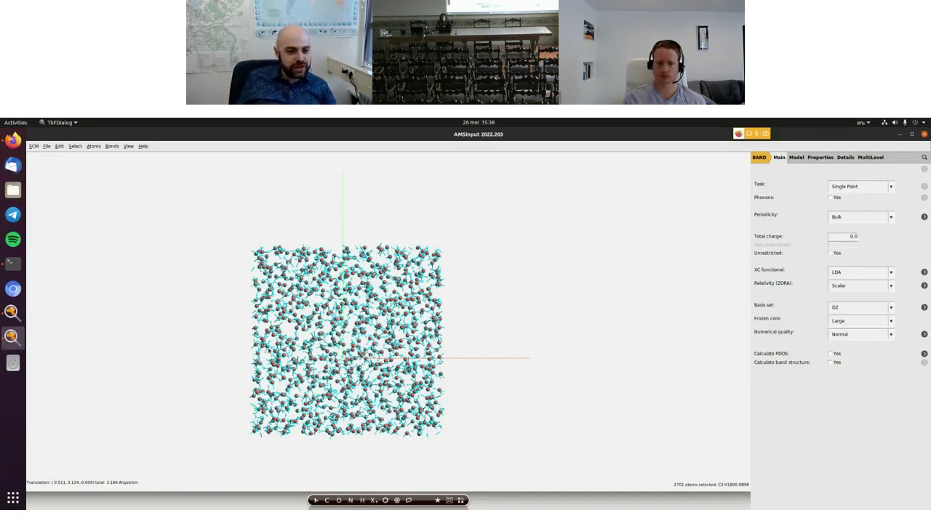
Select all water molecules by atom type and display them as wireframe so the 2-methyloxirane solute stands out.
{"action": "left_click", "coordinate": [442, 235]}
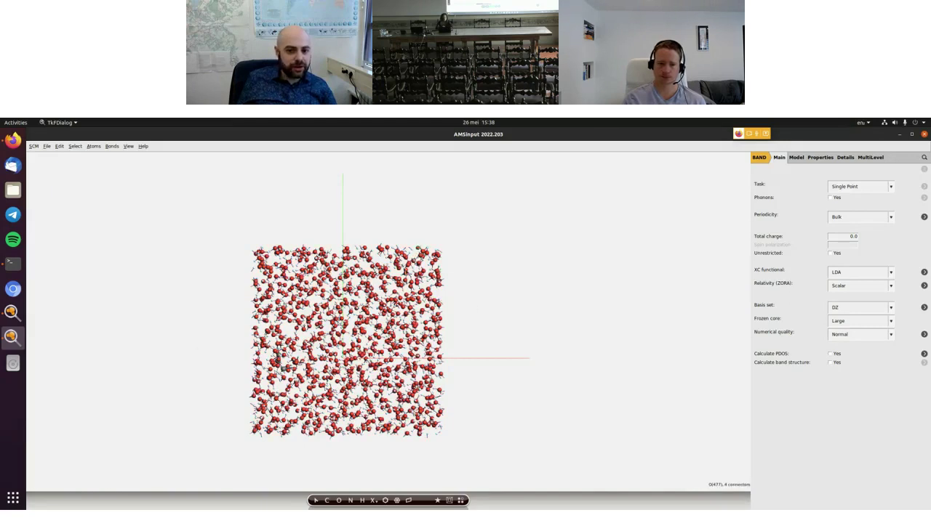
{"action": "left_click", "coordinate": [75, 147]}
{"action": "left_click", "coordinate": [83, 172]}
{"action": "left_click", "coordinate": [75, 146]}
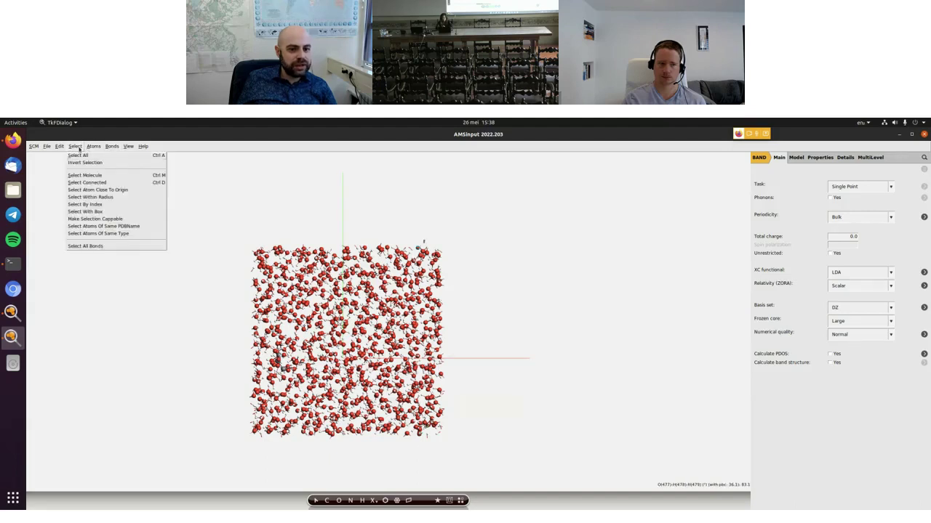
{"action": "left_click", "coordinate": [98, 234]}
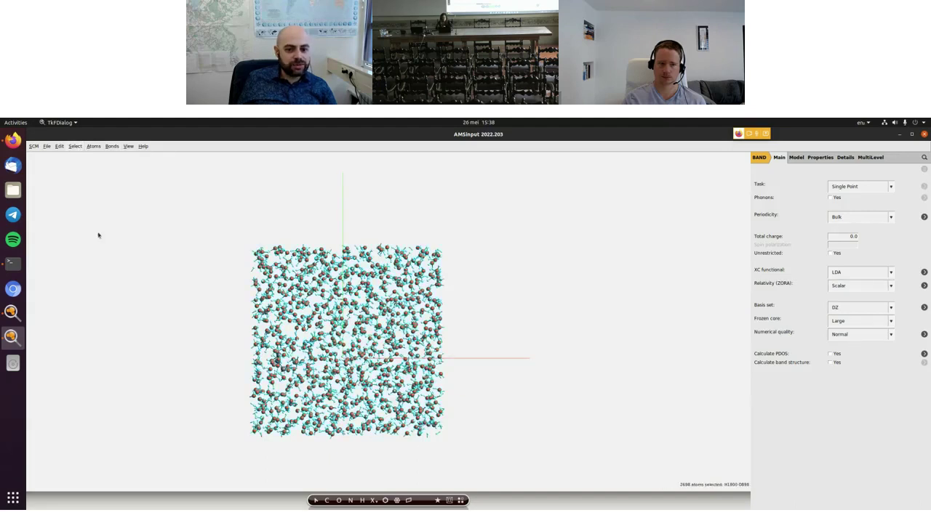
{"action": "left_click", "coordinate": [128, 147]}
{"action": "mouse_move", "coordinate": [176, 238]}
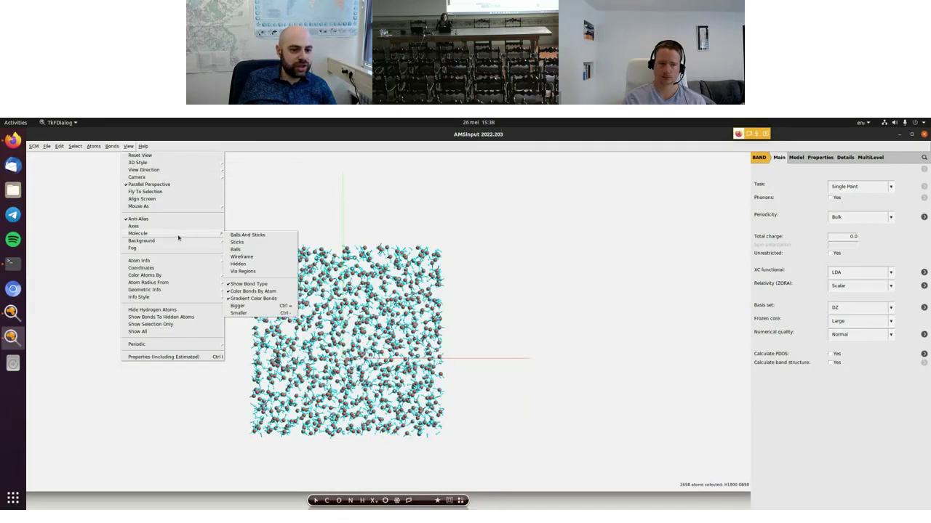
{"action": "left_click", "coordinate": [256, 257]}
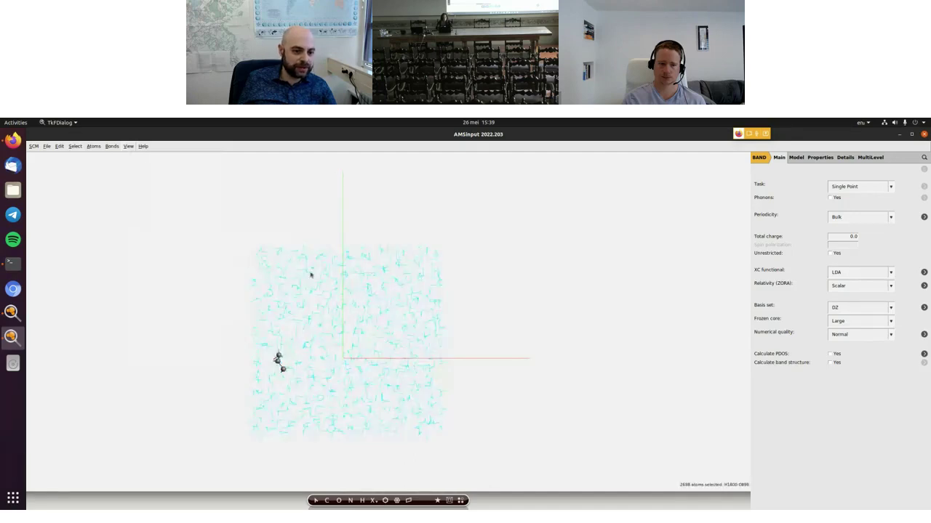
{"action": "left_click", "coordinate": [479, 280]}
{"action": "mouse_move", "coordinate": [371, 309]}
{"action": "left_mouse_down"}
{"action": "mouse_move", "coordinate": [318, 349]}
{"action": "mouse_move", "coordinate": [376, 339]}
{"action": "mouse_move", "coordinate": [366, 311]}
{"action": "left_mouse_up"}
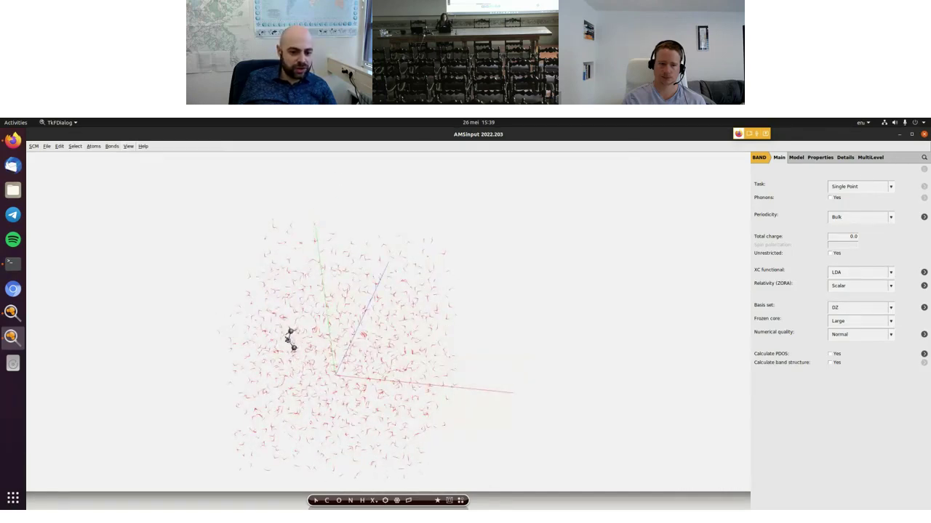
{"action": "left_click_drag", "start_coordinate": [289, 339], "coordinate": [312, 368]}
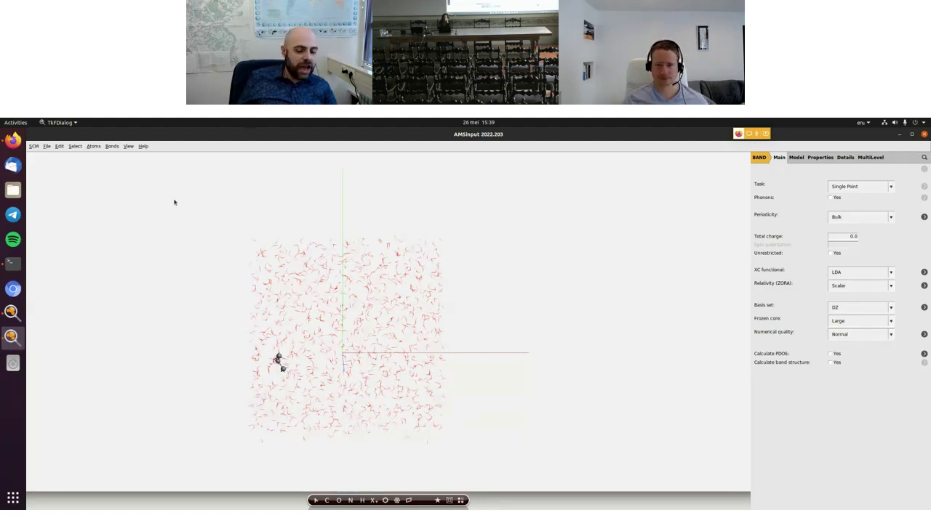
Generate a 3 × 3 × 3 super cell of the solvated box.
{"action": "left_click", "coordinate": [46, 146]}
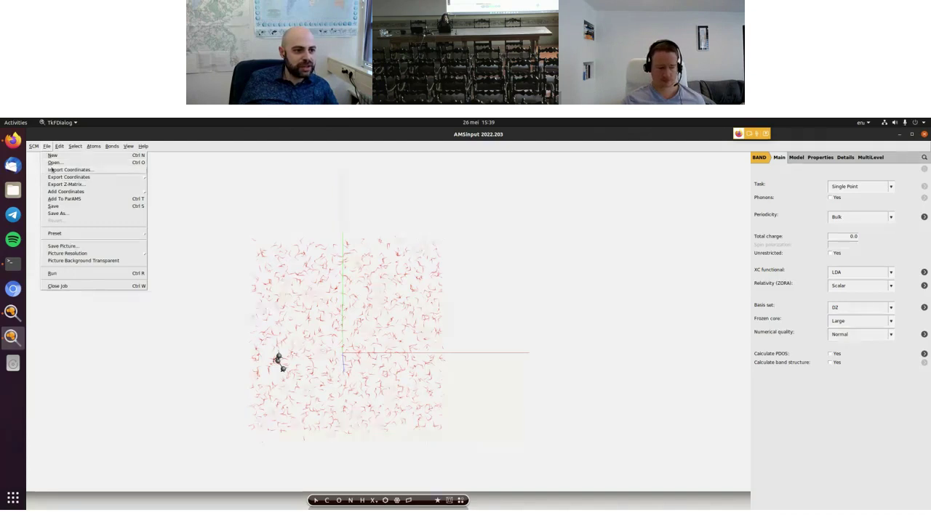
{"action": "mouse_move", "coordinate": [58, 148]}
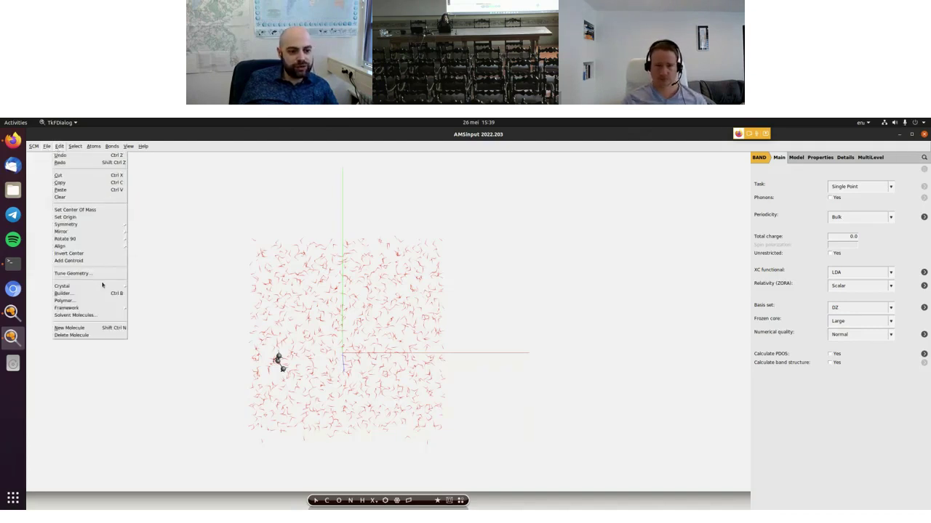
{"action": "mouse_move", "coordinate": [104, 286]}
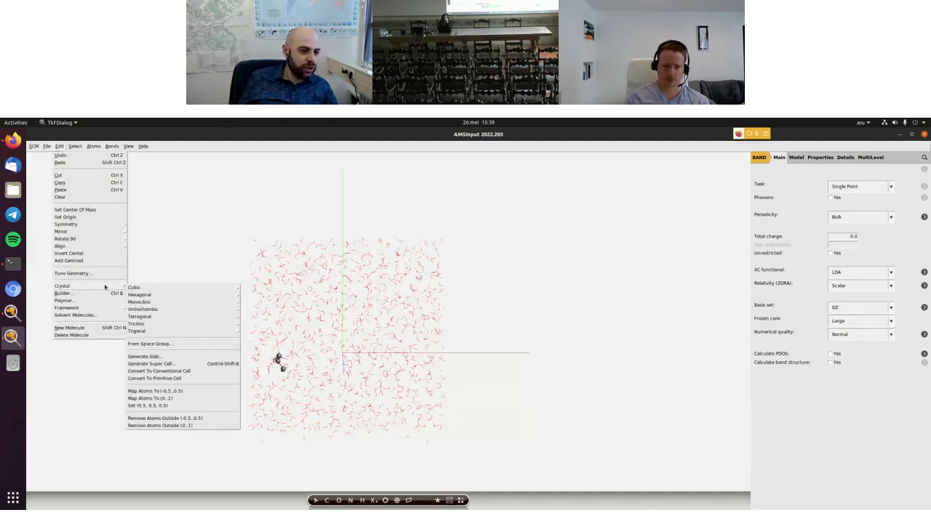
{"action": "left_click", "coordinate": [181, 365]}
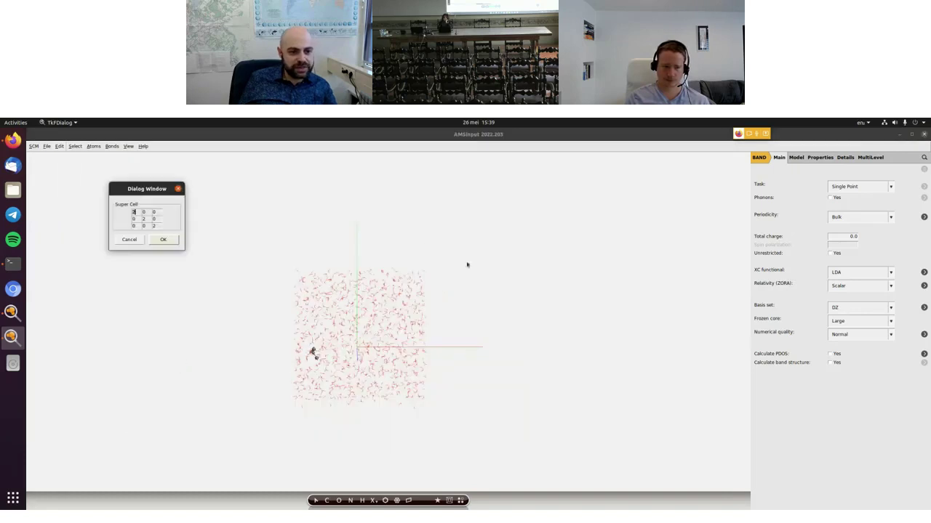
{"action": "type", "text": "3"}
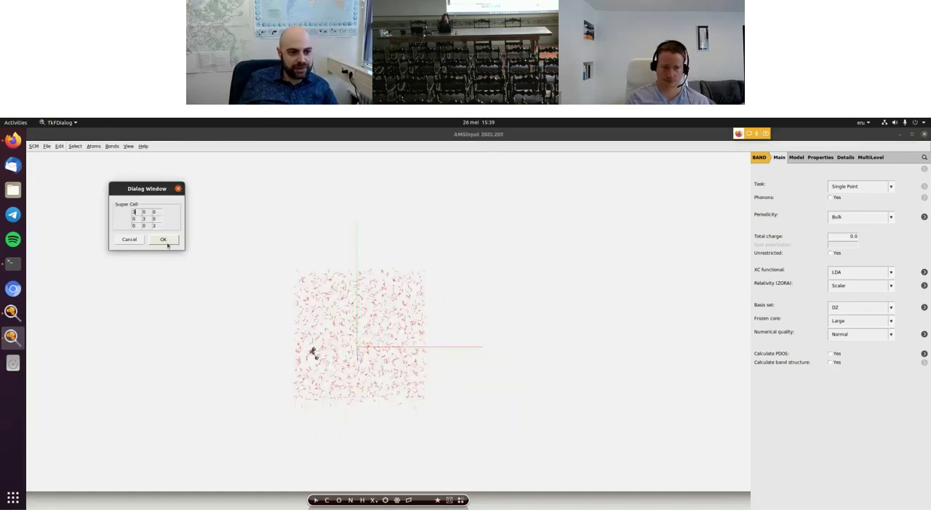
{"action": "left_click", "coordinate": [164, 240]}
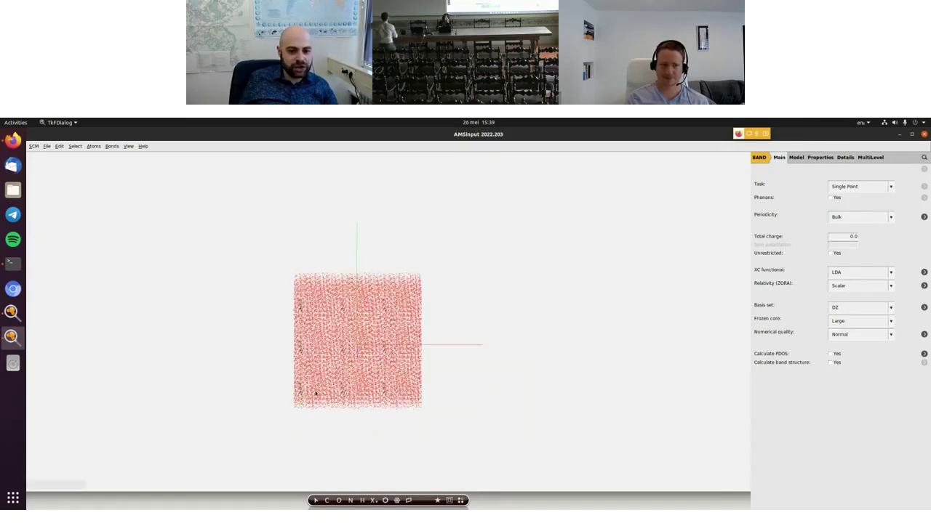
Select the whole 2-methyloxirane molecule at the centre of the super cell.
{"action": "scroll", "coordinate": [348, 362], "scroll_direction": "up", "scroll_amount": 3}
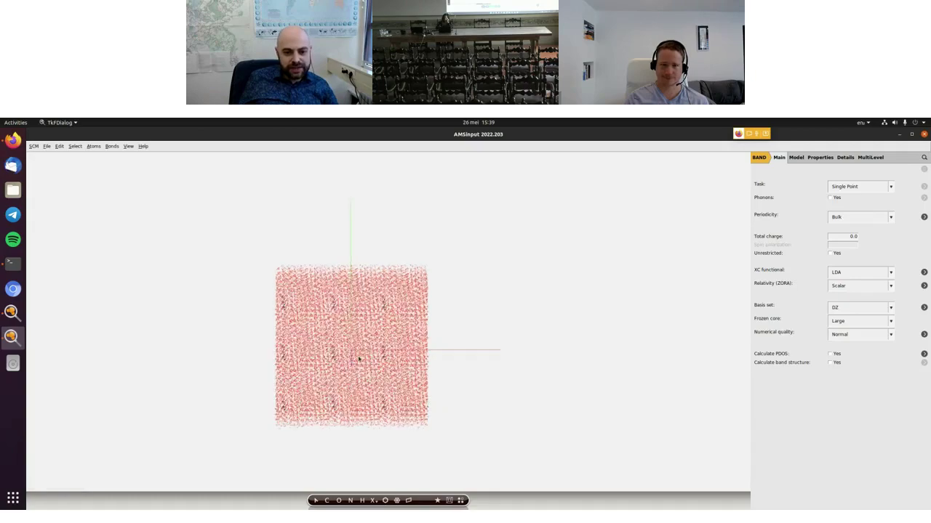
{"action": "middle_click_drag", "start_coordinate": [348, 363], "coordinate": [349, 337]}
{"action": "left_click_drag", "start_coordinate": [349, 338], "coordinate": [321, 350]}
{"action": "scroll", "coordinate": [321, 350], "scroll_direction": "up", "scroll_amount": 5}
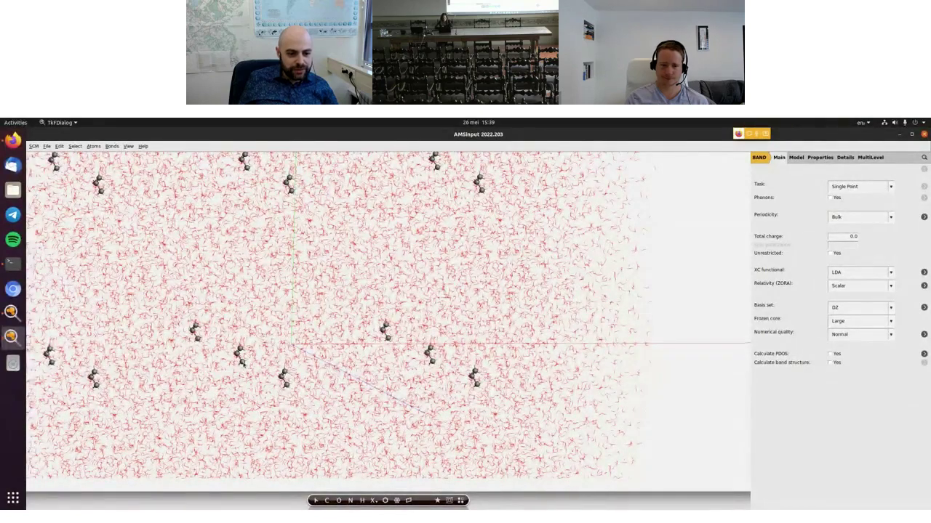
{"action": "scroll", "coordinate": [244, 366], "scroll_direction": "down", "scroll_amount": 5}
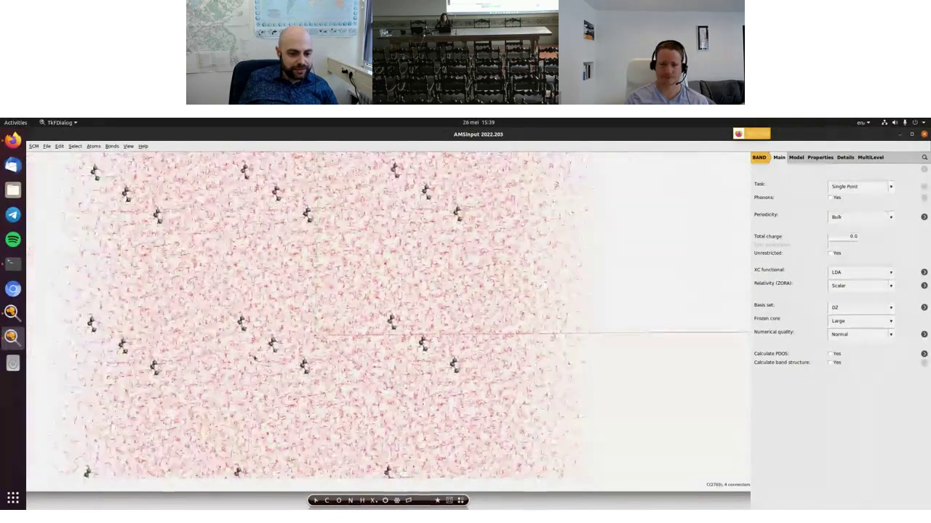
{"action": "scroll", "coordinate": [394, 310], "scroll_direction": "down", "scroll_amount": 1}
{"action": "left_click", "coordinate": [76, 146]}
{"action": "left_click", "coordinate": [87, 176]}
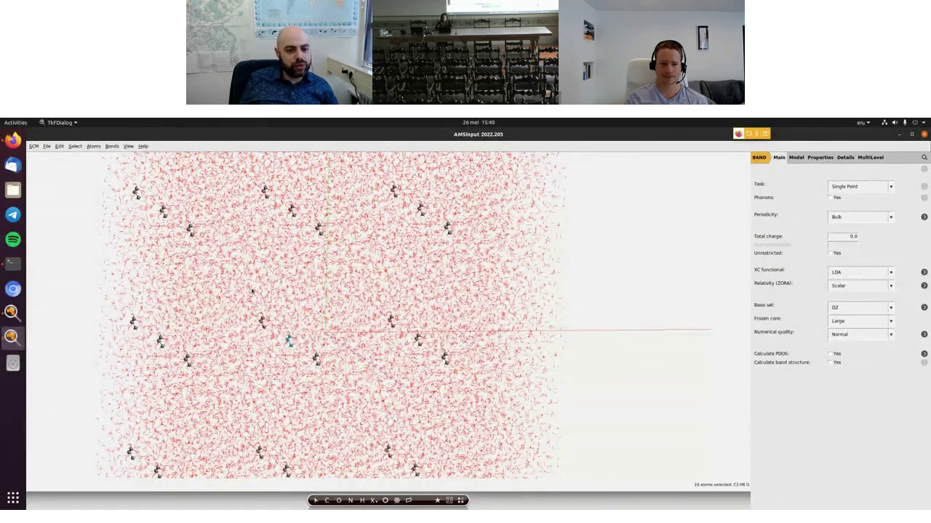
Extend the selection to all atoms within a radius of 12.0 Å of the central 2-methyloxirane molecule.
{"action": "left_click", "coordinate": [76, 146]}
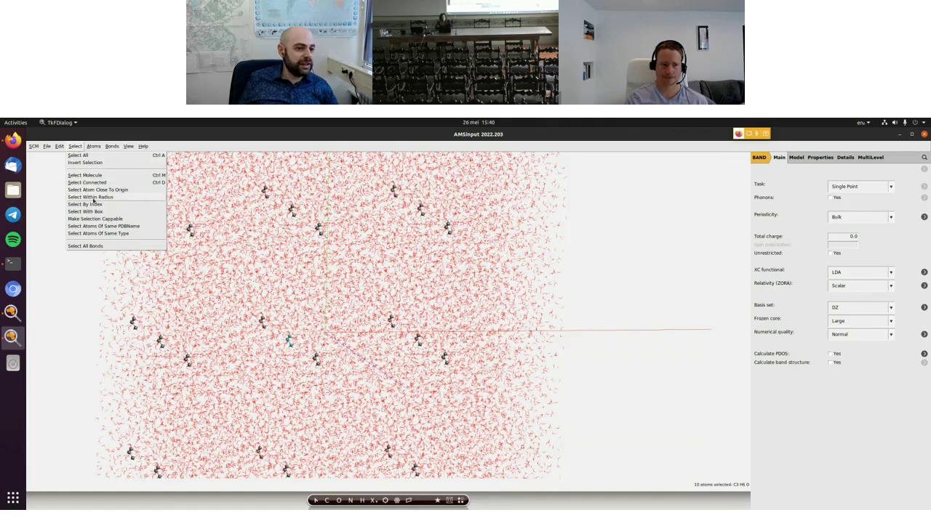
{"action": "left_click", "coordinate": [86, 197]}
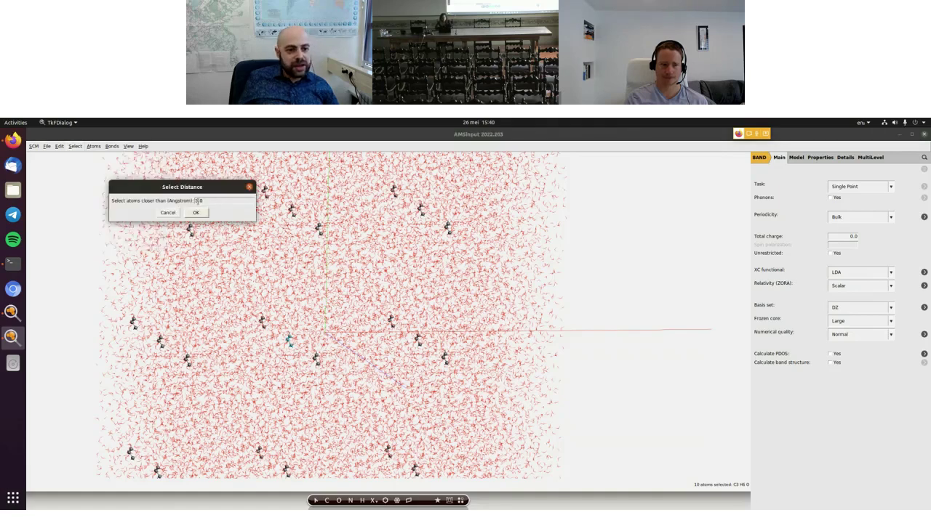
{"action": "type", "text": "3"}
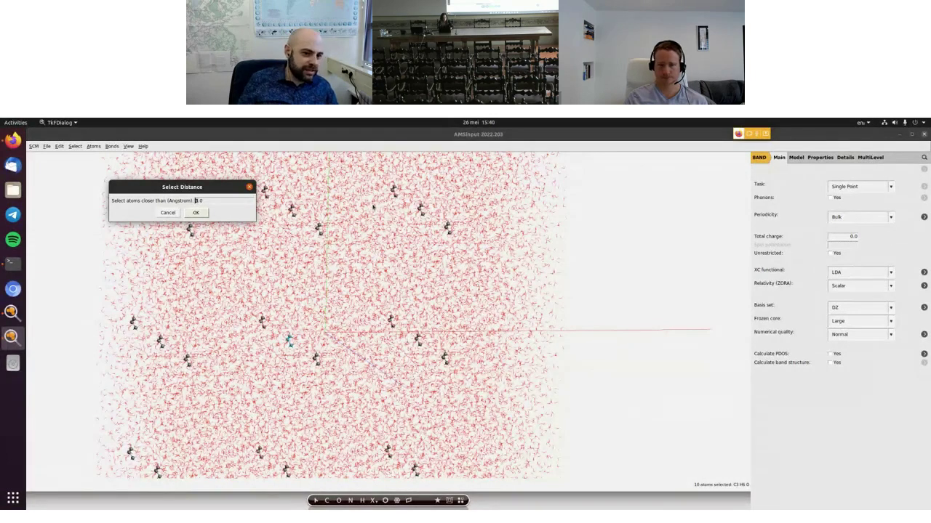
{"action": "type", "text": "12"}
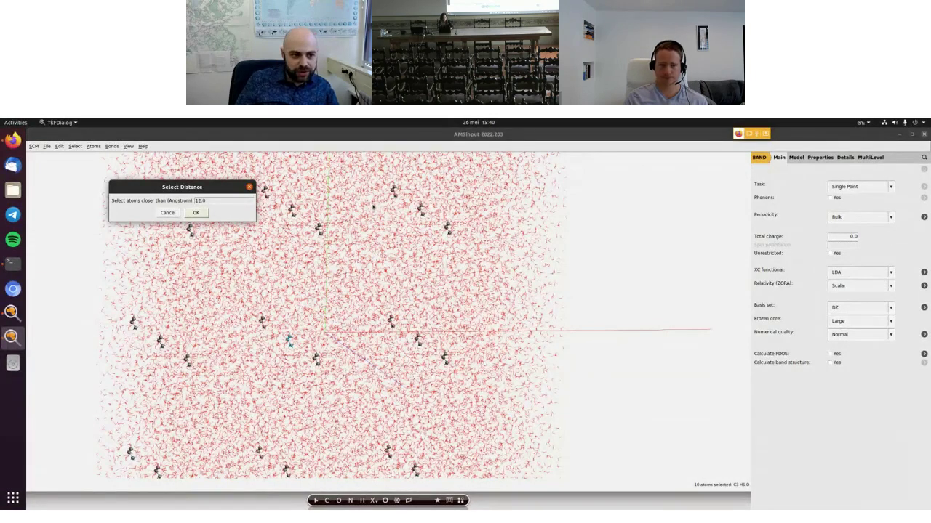
{"action": "left_click", "coordinate": [196, 212]}
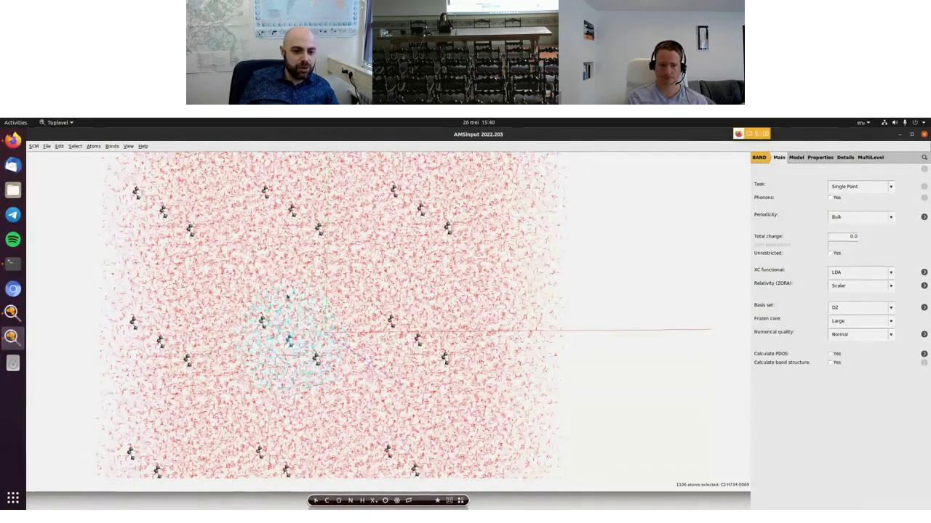
Expand the atom selection within the radius so that it includes only complete molecules around the central solute.
{"action": "left_click", "coordinate": [78, 147]}
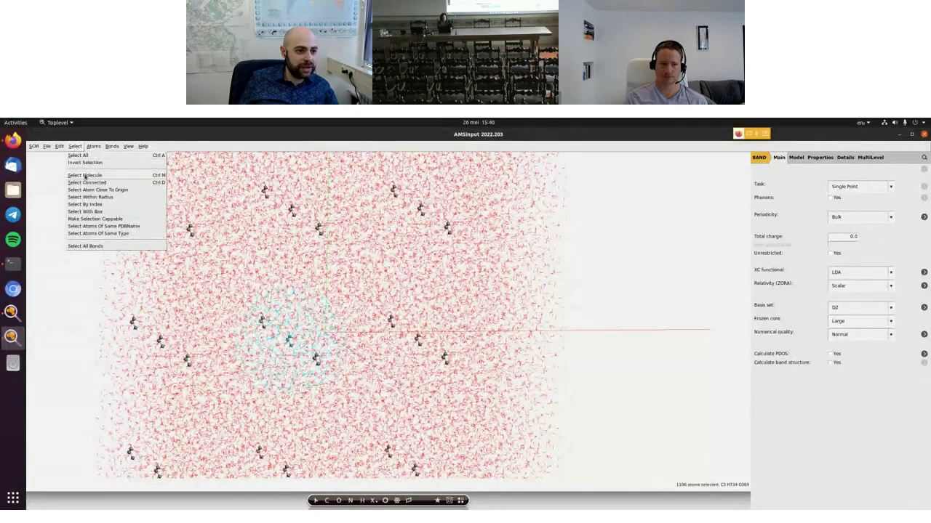
{"action": "left_click", "coordinate": [75, 148]}
{"action": "left_click", "coordinate": [324, 360], "text": "shift"}
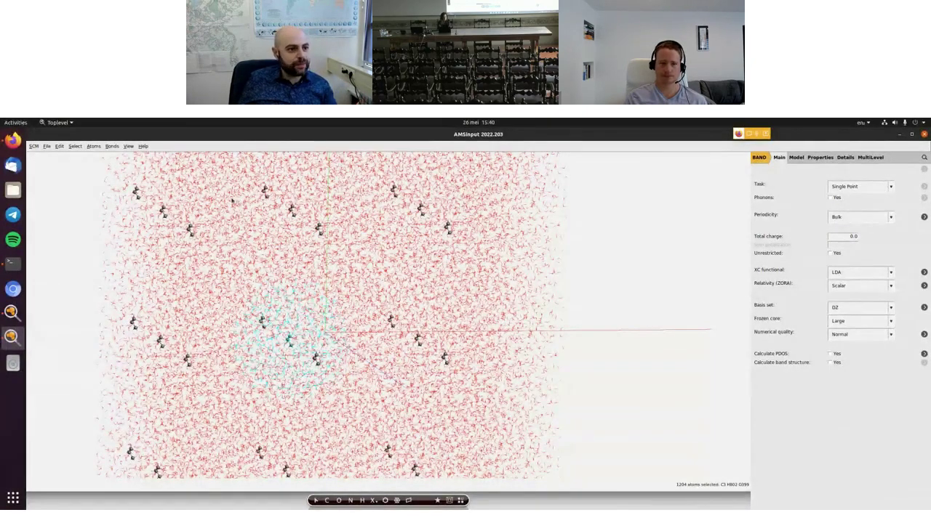
Invert the selection and delete all atoms outside the droplet around the central 2-methyloxirane.
{"action": "left_click", "coordinate": [75, 146]}
{"action": "left_click", "coordinate": [86, 164]}
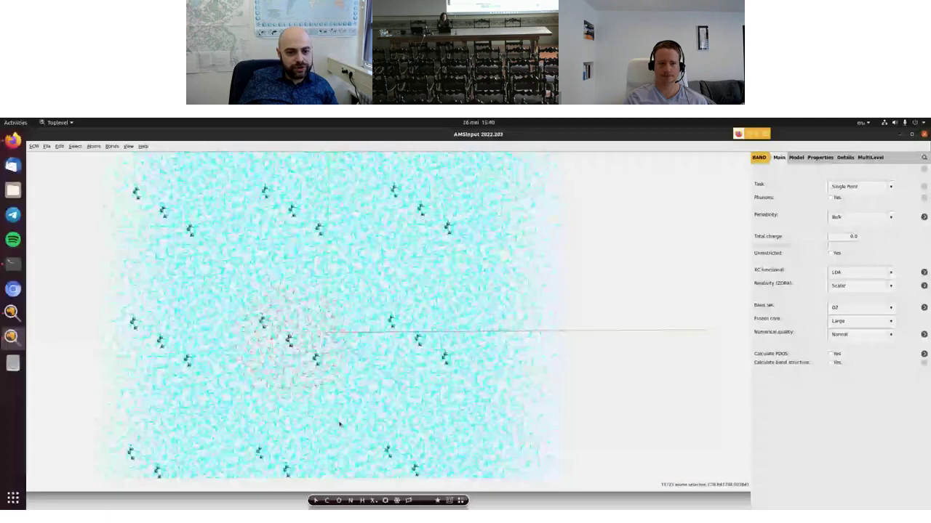
{"action": "left_click", "coordinate": [93, 146]}
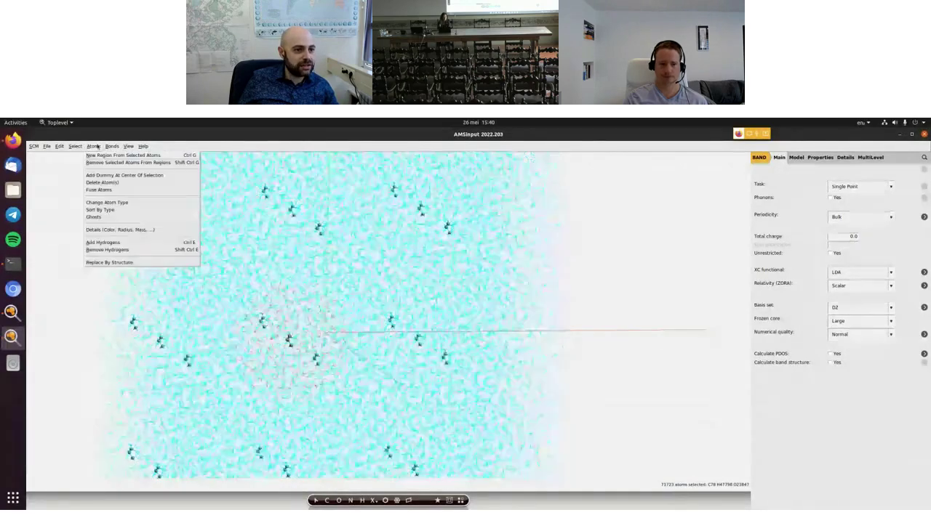
{"action": "left_click", "coordinate": [95, 183]}
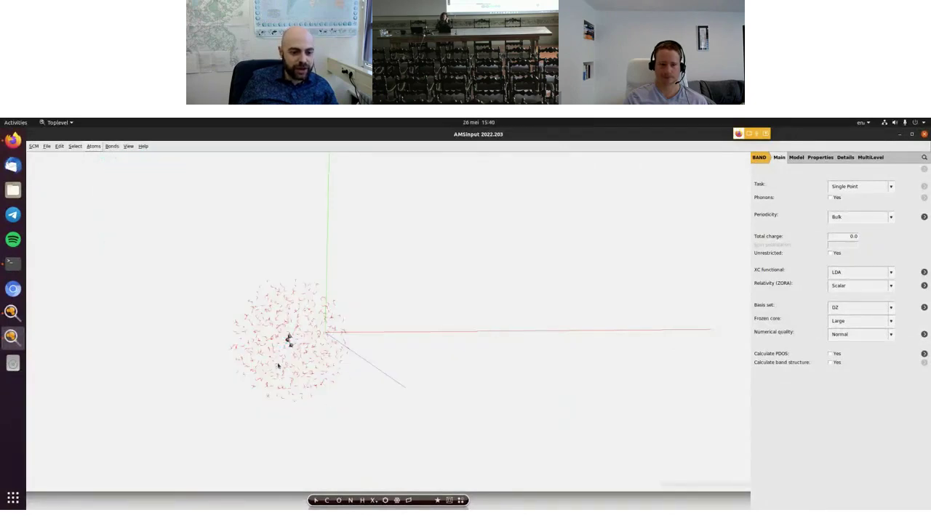
Select a carbon atom of the 2-methyloxirane solute and set it as the origin of the structure.
{"action": "scroll", "coordinate": [274, 401], "scroll_direction": "up", "scroll_amount": 2}
{"action": "scroll", "coordinate": [274, 401], "scroll_direction": "up", "scroll_amount": 1}
{"action": "middle_click_drag", "start_coordinate": [264, 388], "coordinate": [396, 331]}
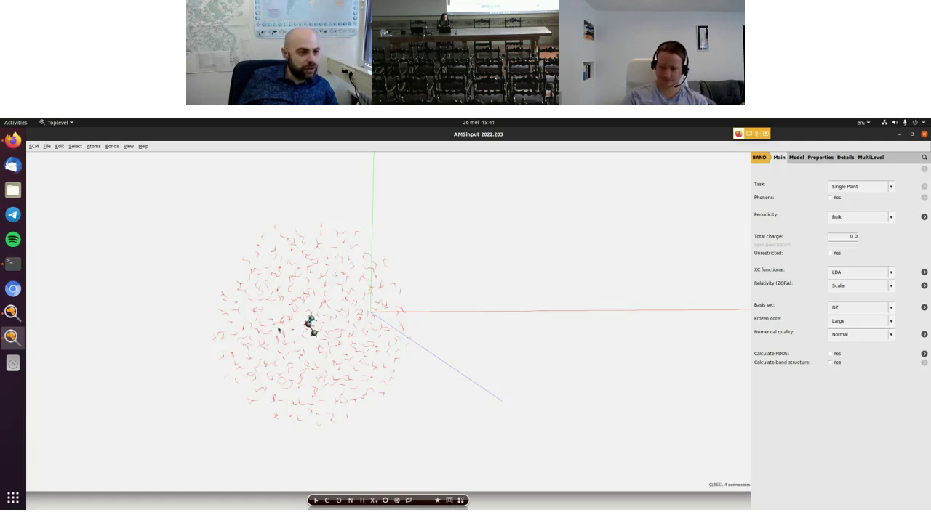
{"action": "left_click", "coordinate": [47, 146]}
{"action": "mouse_move", "coordinate": [59, 146]}
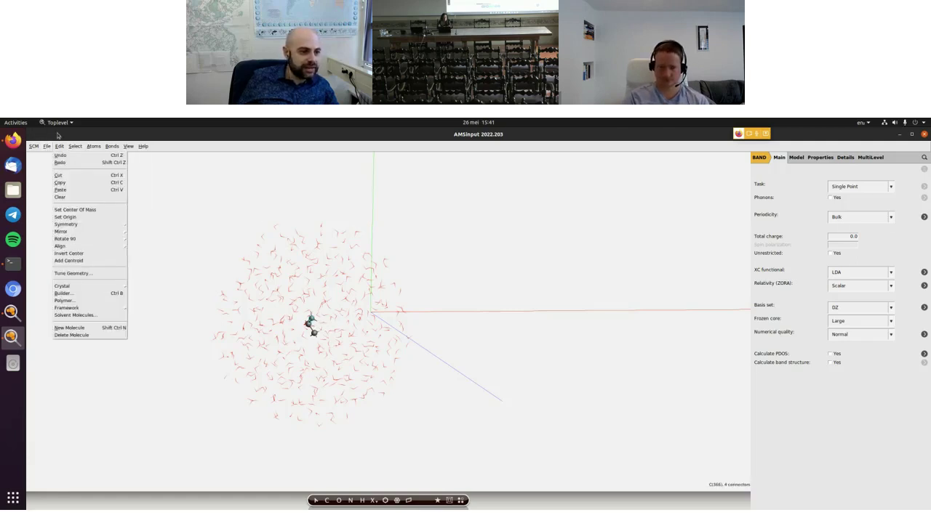
{"action": "left_click", "coordinate": [71, 217]}
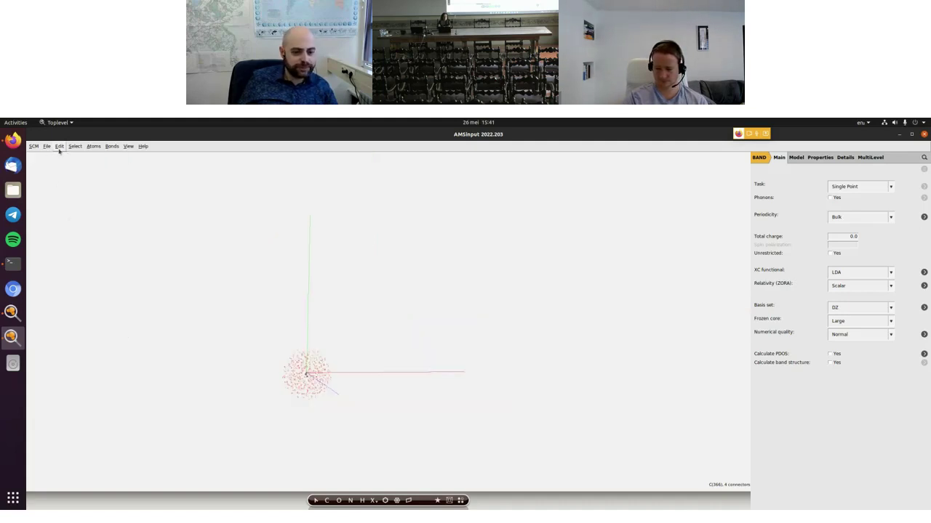
Map the atoms of the droplet to the (-0.5..0.5) cell range.
{"action": "left_click", "coordinate": [60, 146]}
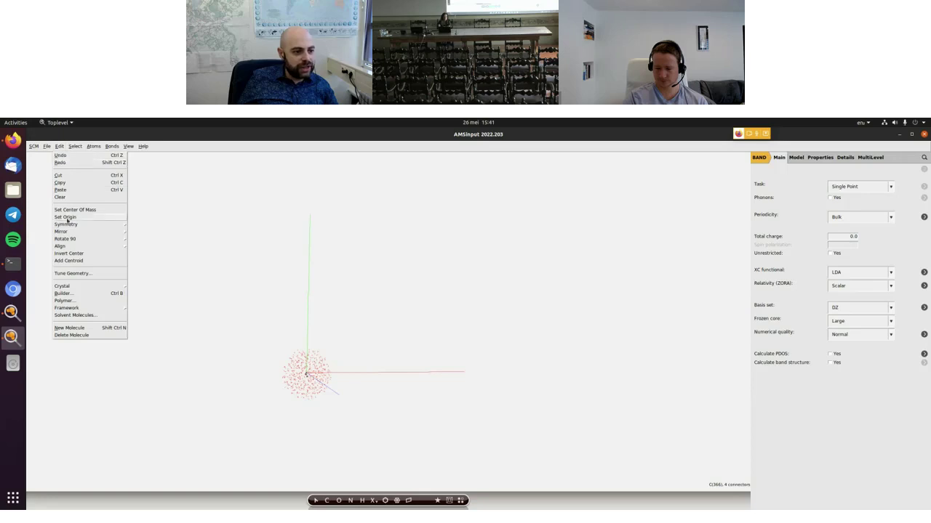
{"action": "mouse_move", "coordinate": [92, 287]}
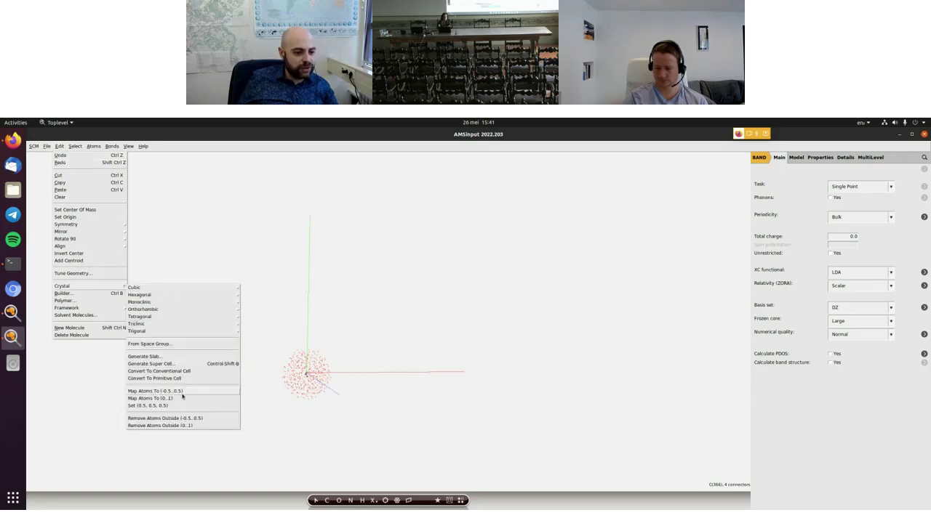
{"action": "left_click", "coordinate": [182, 392]}
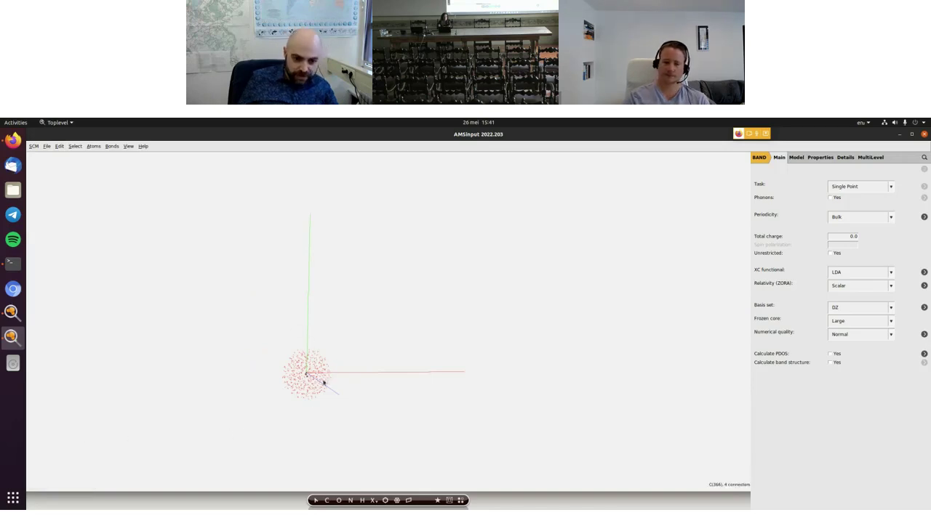
{"action": "scroll", "coordinate": [314, 373], "scroll_direction": "up", "scroll_amount": 3}
{"action": "middle_click_drag", "start_coordinate": [312, 376], "coordinate": [426, 311]}
{"action": "scroll", "coordinate": [335, 329], "scroll_direction": "up", "scroll_amount": 5}
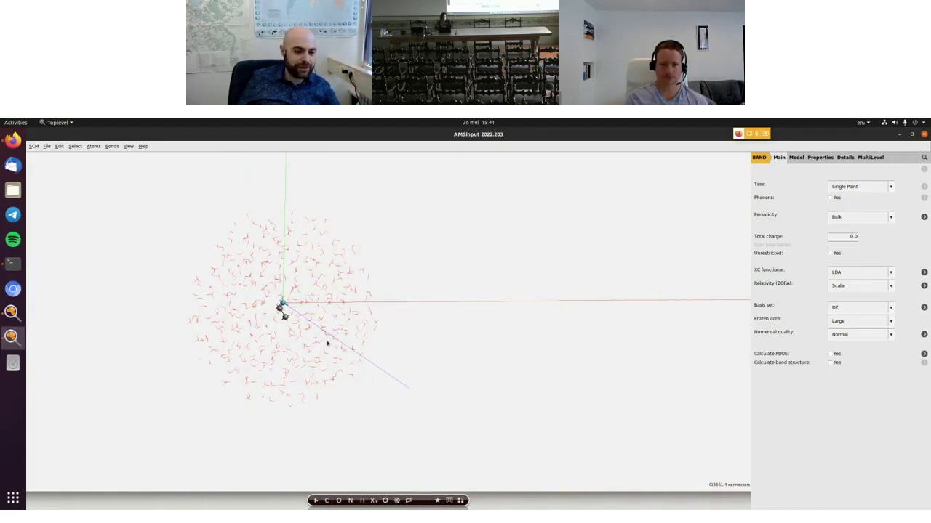
{"action": "left_click_drag", "start_coordinate": [296, 341], "coordinate": [301, 328]}
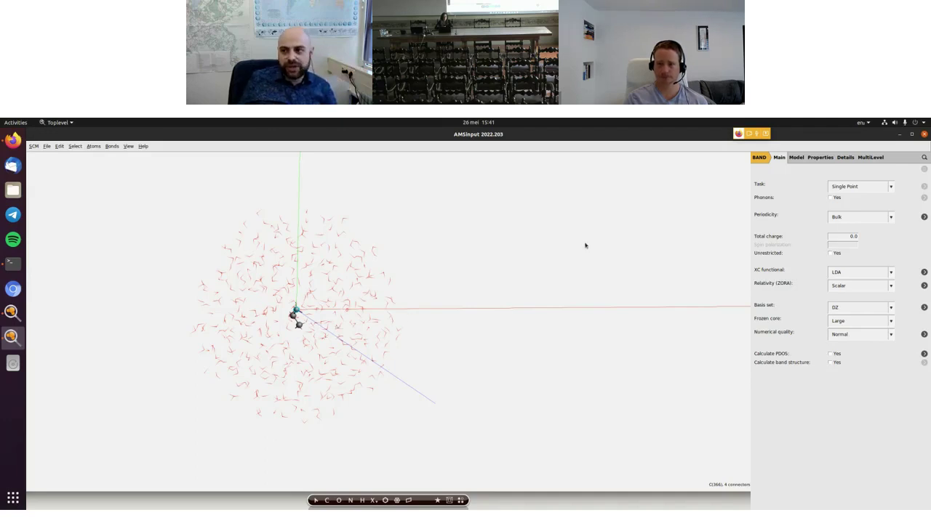
Switch the calculation engine from BAND to ADF, leaving the task at Single Point.
{"action": "left_click", "coordinate": [758, 159]}
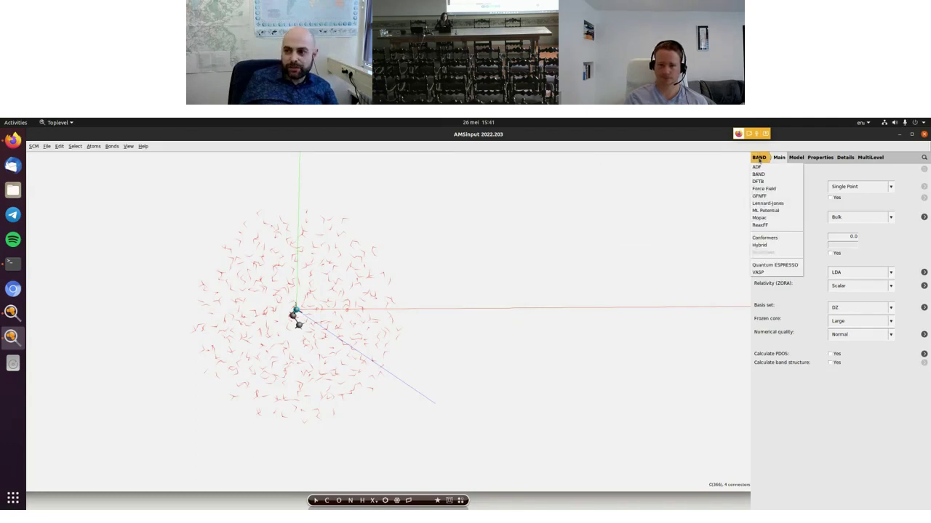
{"action": "left_click", "coordinate": [757, 167]}
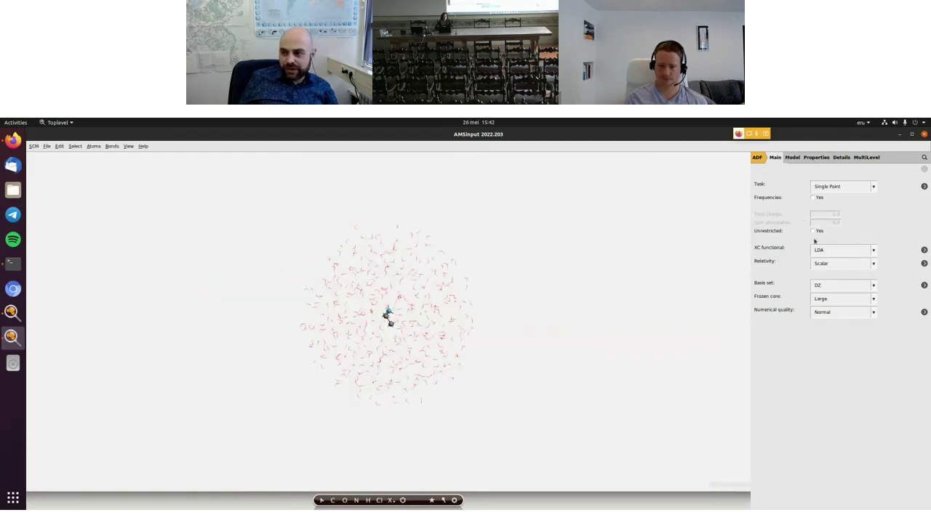
{"action": "left_click", "coordinate": [850, 186]}
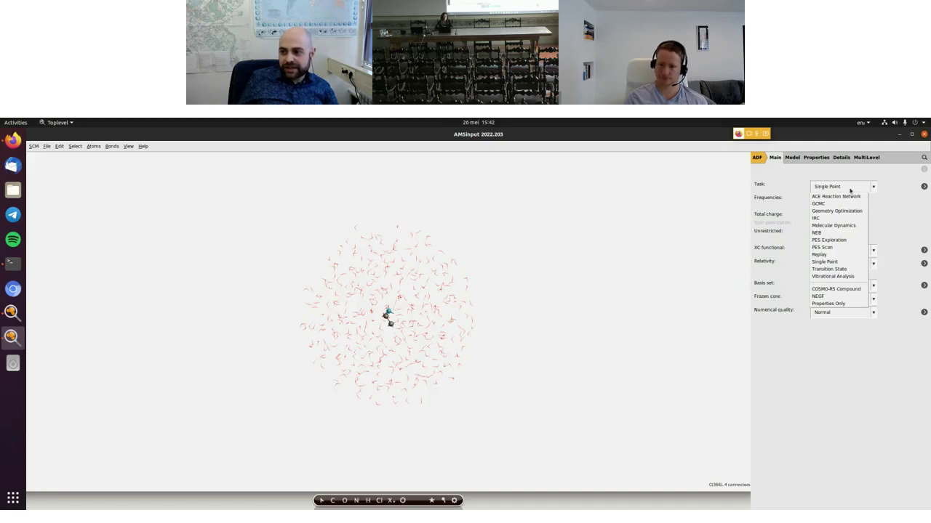
{"action": "left_click", "coordinate": [884, 197]}
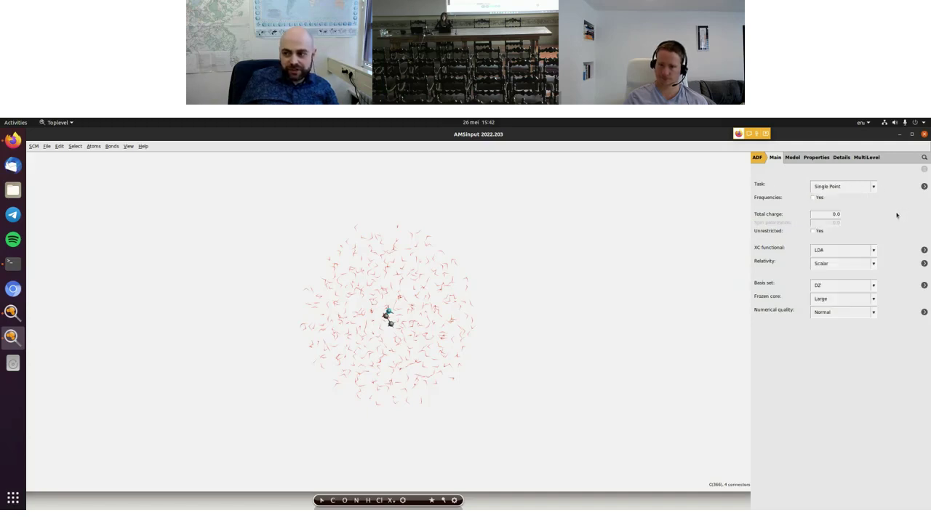
Set the XC functional to GGA:PBE, relativity to None, the basis set to TZP and the frozen core to None.
{"action": "left_click", "coordinate": [843, 249]}
{"action": "mouse_move", "coordinate": [837, 304]}
{"action": "mouse_move", "coordinate": [840, 268]}
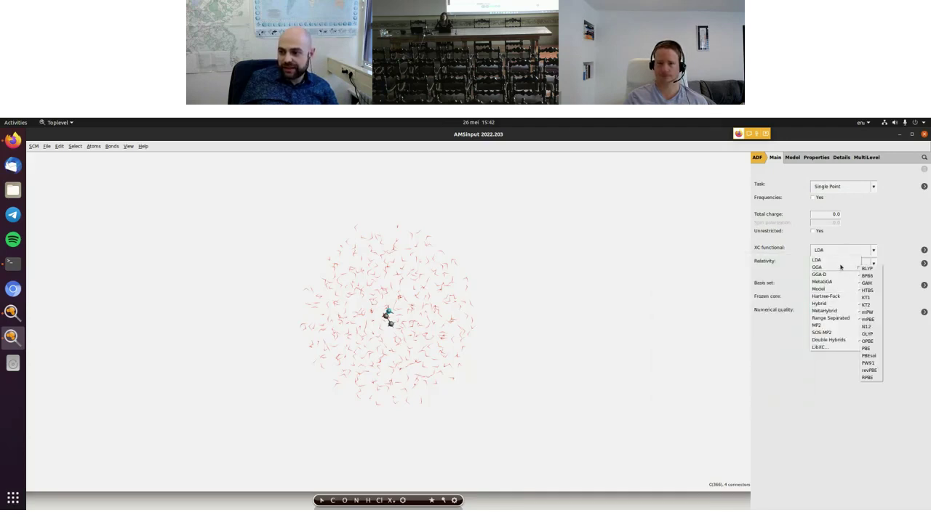
{"action": "left_click", "coordinate": [865, 349]}
{"action": "left_click", "coordinate": [857, 265]}
{"action": "left_click", "coordinate": [835, 275]}
{"action": "left_click", "coordinate": [830, 285]}
{"action": "left_click", "coordinate": [818, 317]}
{"action": "left_click", "coordinate": [821, 299]}
{"action": "left_click", "coordinate": [821, 309]}
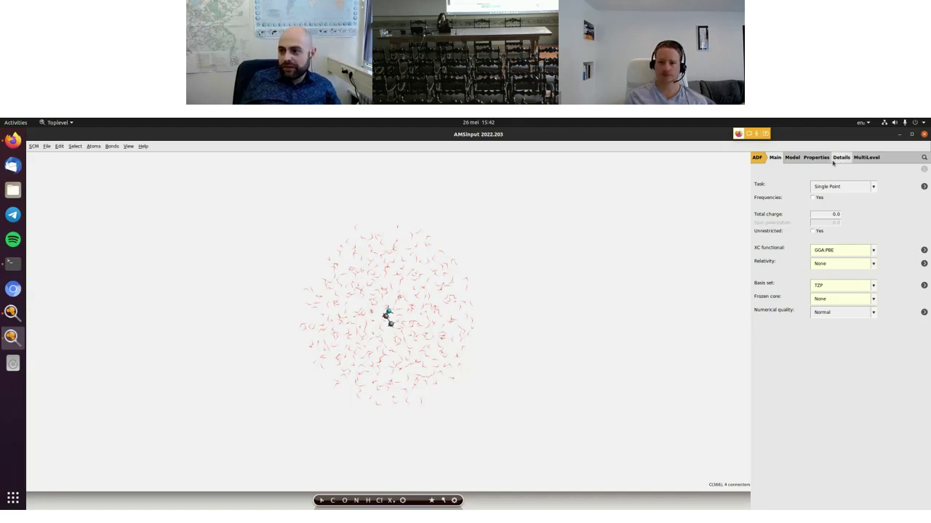
Request a UV/Vis excitations calculation of type SingletOnly with 4 excitations.
{"action": "left_click", "coordinate": [818, 158]}
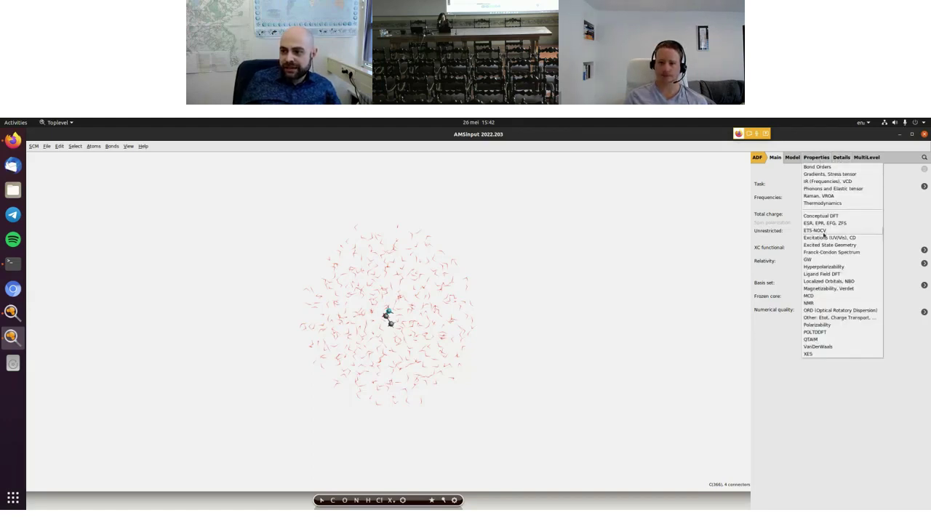
{"action": "left_click", "coordinate": [821, 237]}
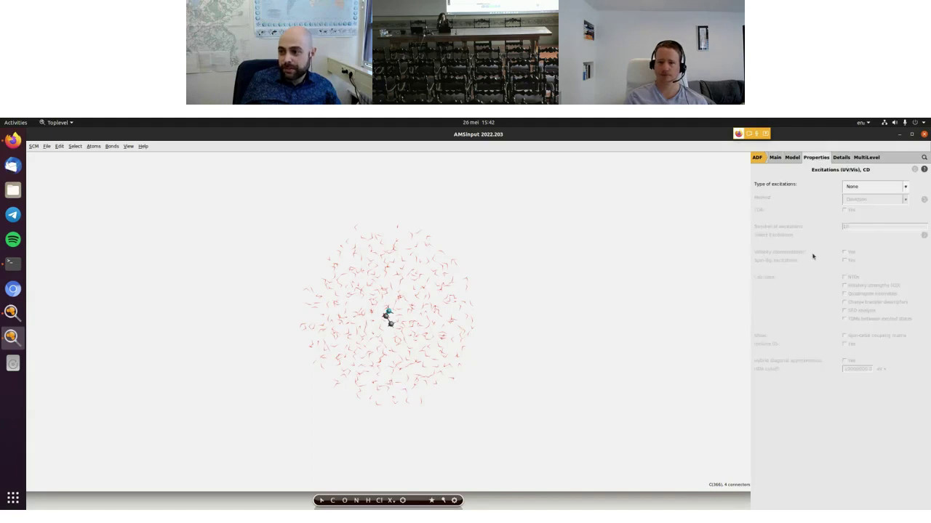
{"action": "left_click", "coordinate": [880, 186]}
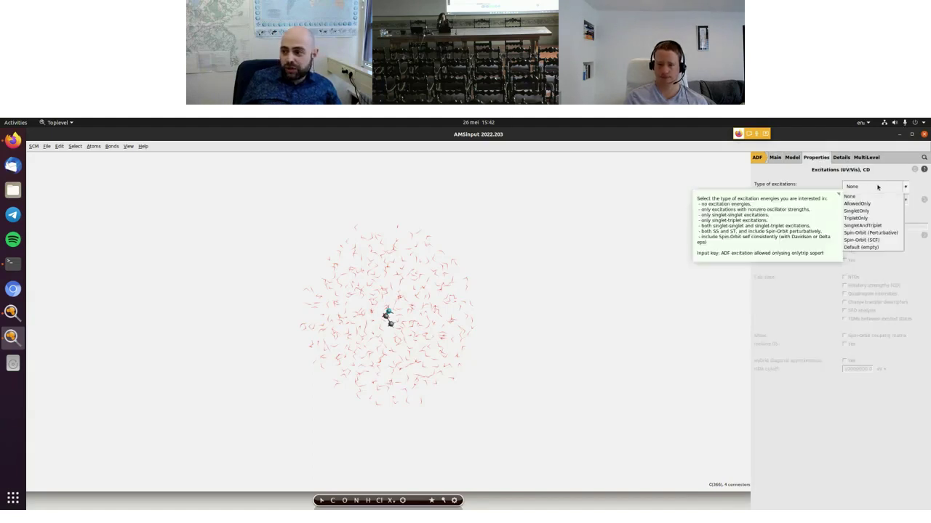
{"action": "left_click", "coordinate": [856, 211]}
{"action": "mouse_move", "coordinate": [855, 208]}
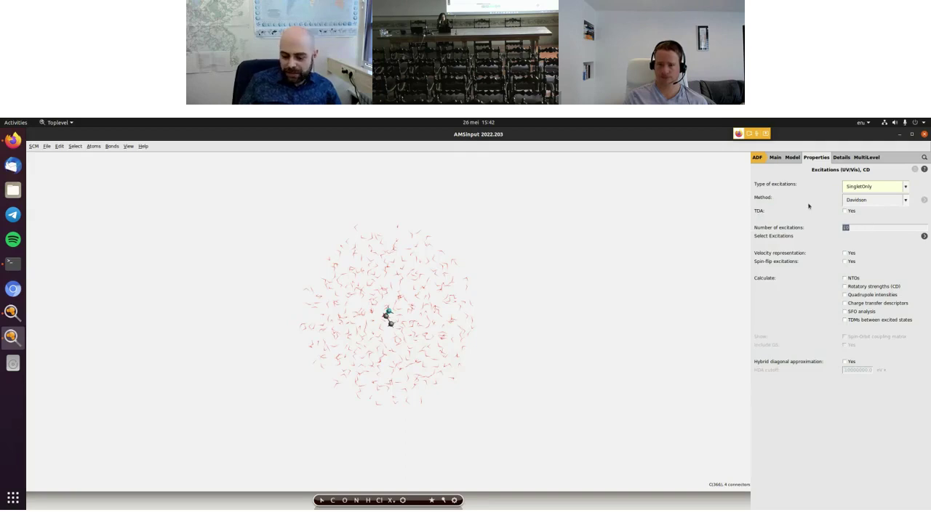
{"action": "type", "text": "4"}
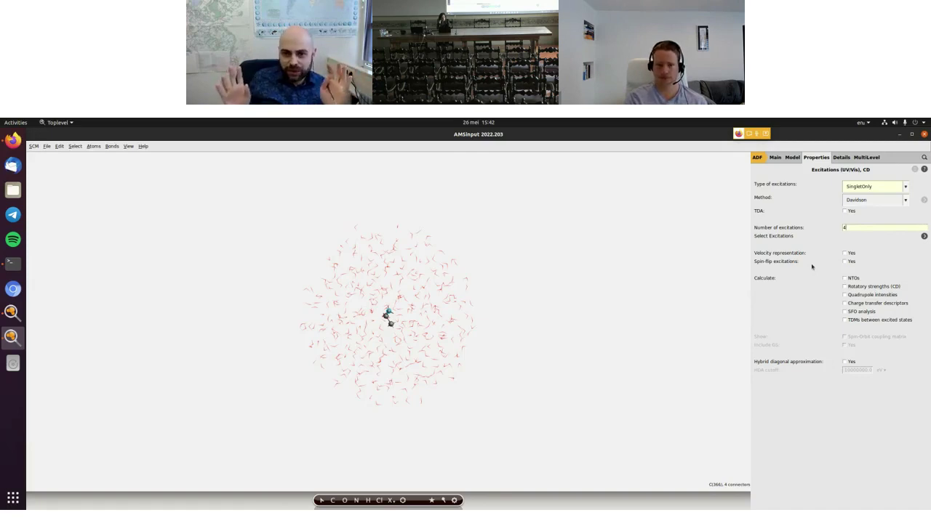
Select the whole 2-methyloxirane molecule and add it as a region named Solute.
{"action": "scroll", "coordinate": [345, 324], "scroll_direction": "up", "scroll_amount": 5}
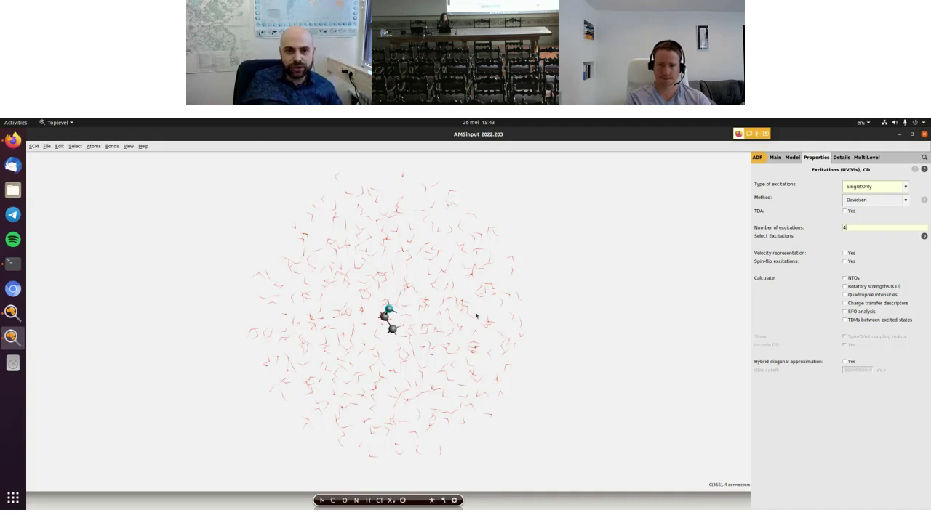
{"action": "left_click", "coordinate": [75, 147]}
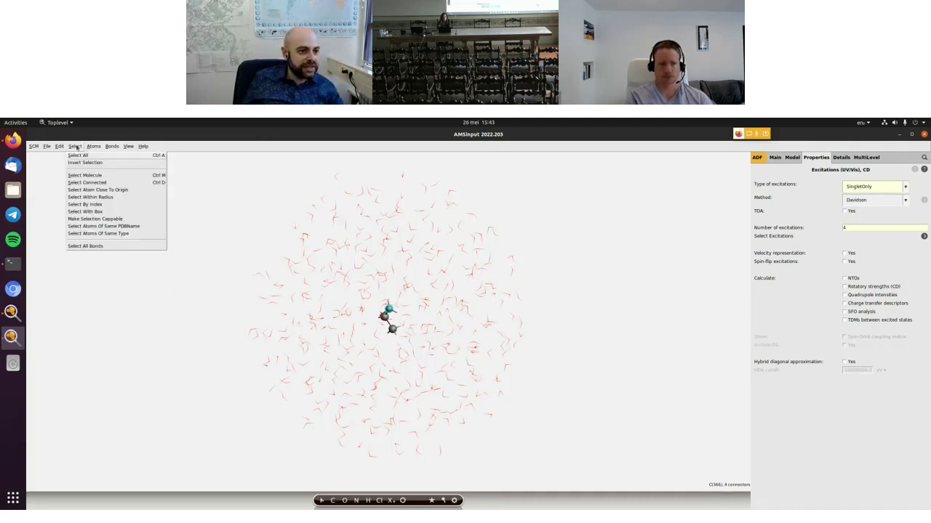
{"action": "left_click", "coordinate": [88, 175]}
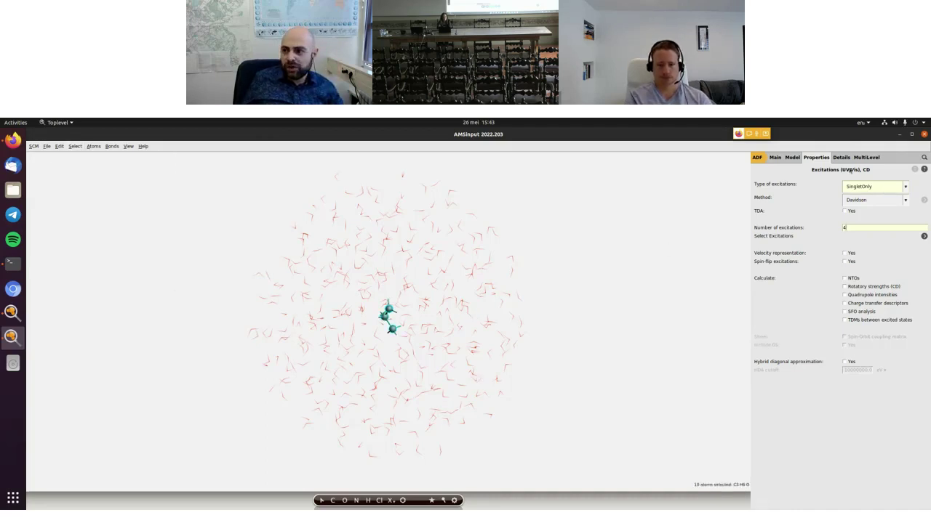
{"action": "left_click", "coordinate": [792, 158]}
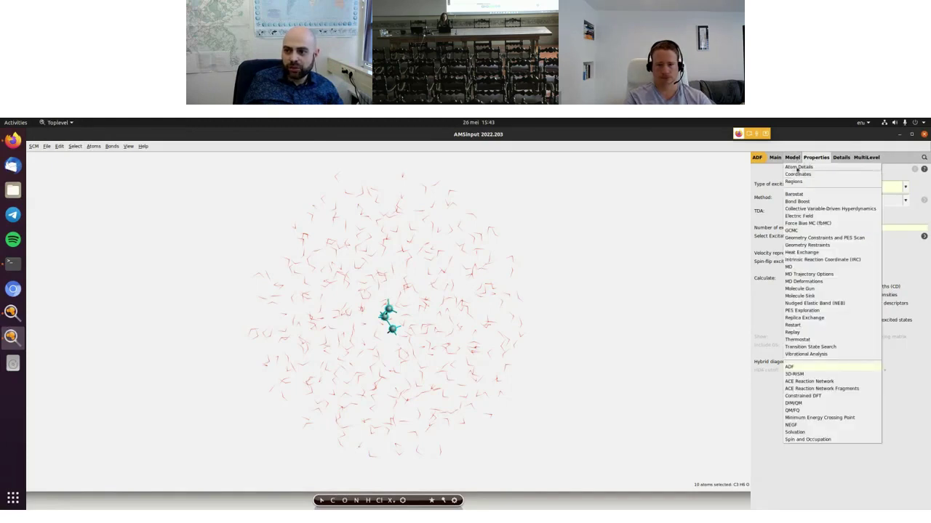
{"action": "left_click", "coordinate": [793, 181]}
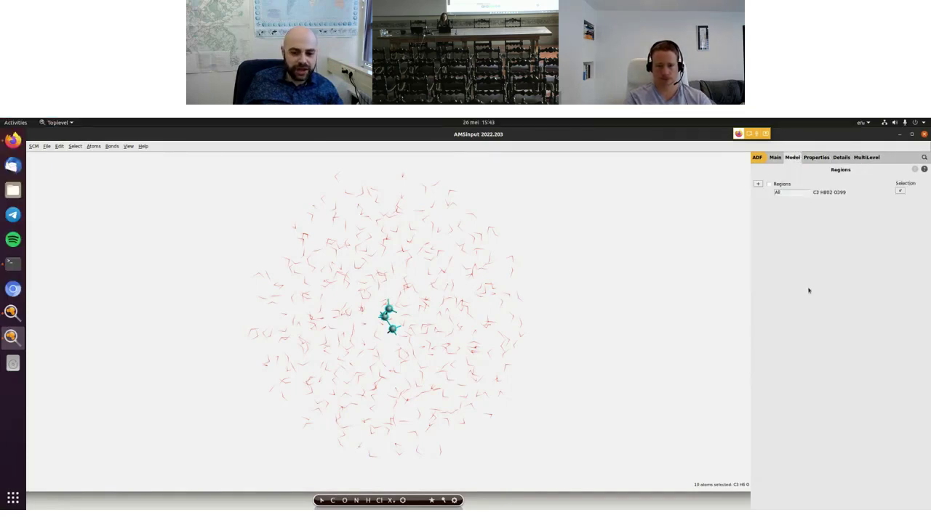
{"action": "left_click", "coordinate": [758, 185]}
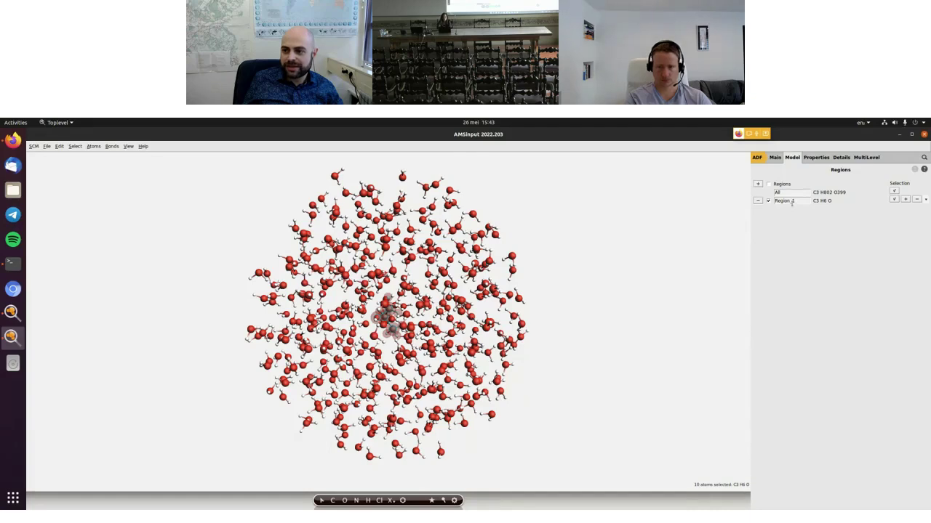
{"action": "type", "text": "S"}
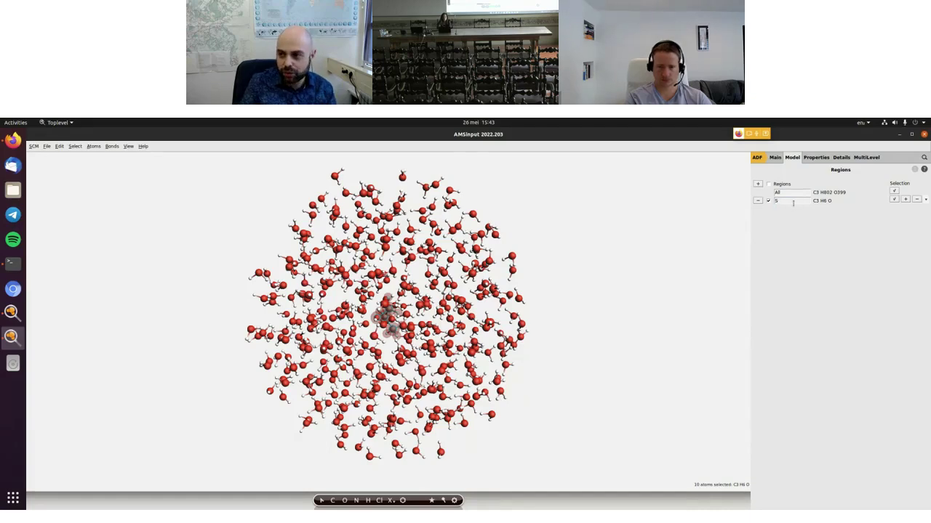
{"action": "type", "text": "olute"}
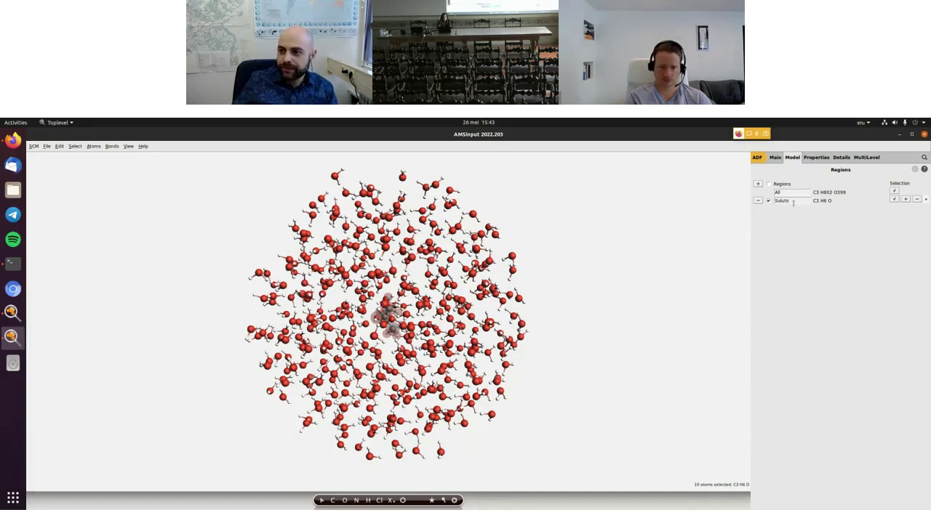
Invert the selection to pick all water molecules and add them as a region named Solvent.
{"action": "left_click", "coordinate": [74, 147]}
{"action": "left_click", "coordinate": [74, 161]}
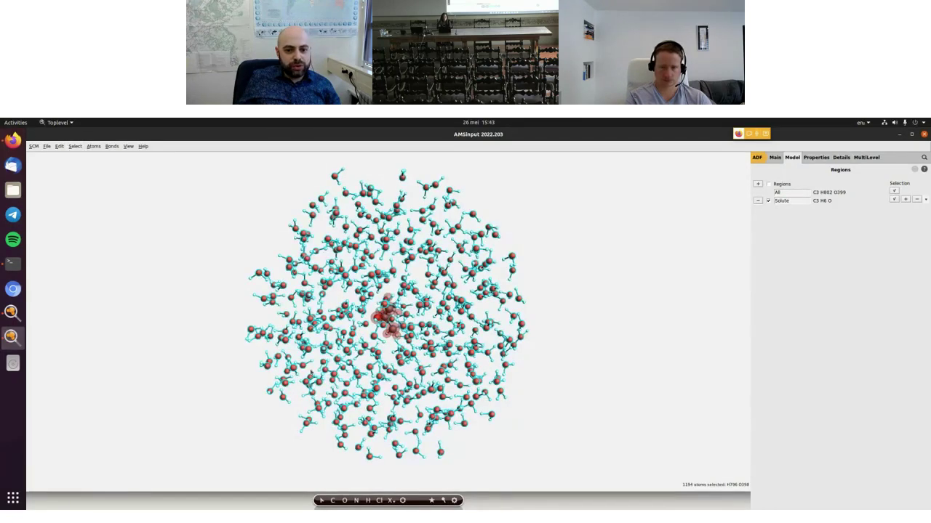
{"action": "left_click", "coordinate": [762, 189]}
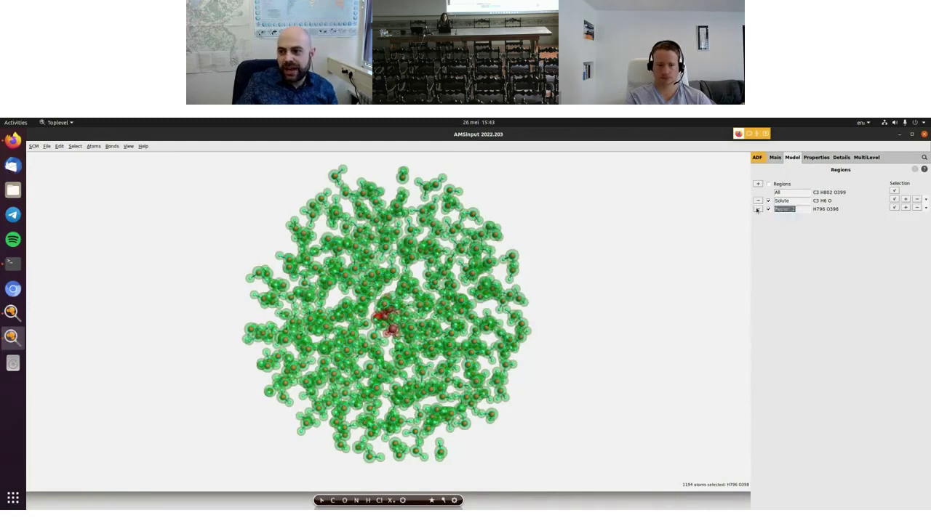
{"action": "type", "text": "Sol"}
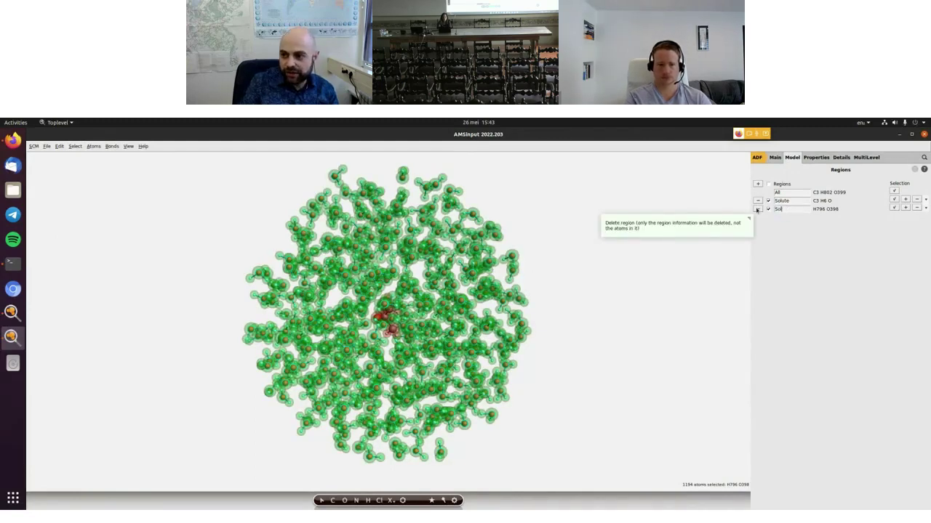
{"action": "type", "text": "vent"}
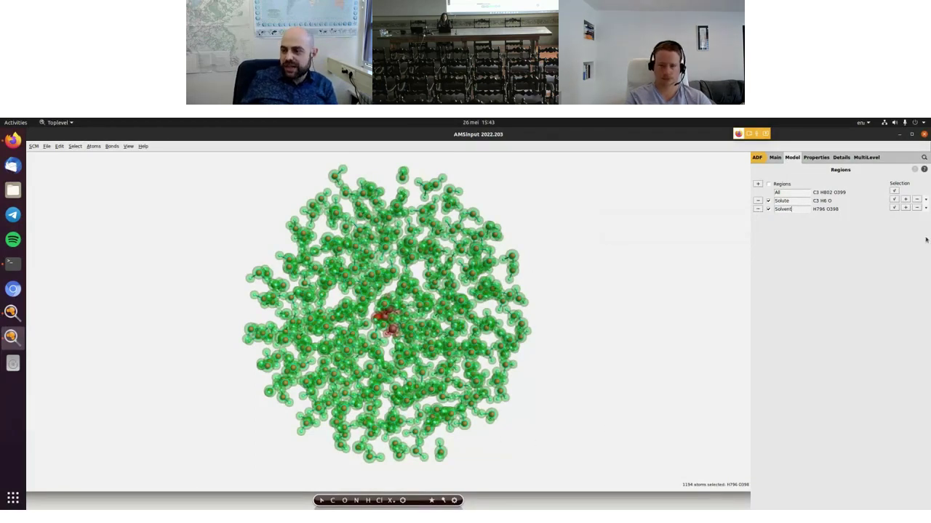
Enable the QM/FQ model with the FQ forcefield, assigning the Solute region to the QM part and the Solvent region to the FQ part.
{"action": "left_click", "coordinate": [794, 158]}
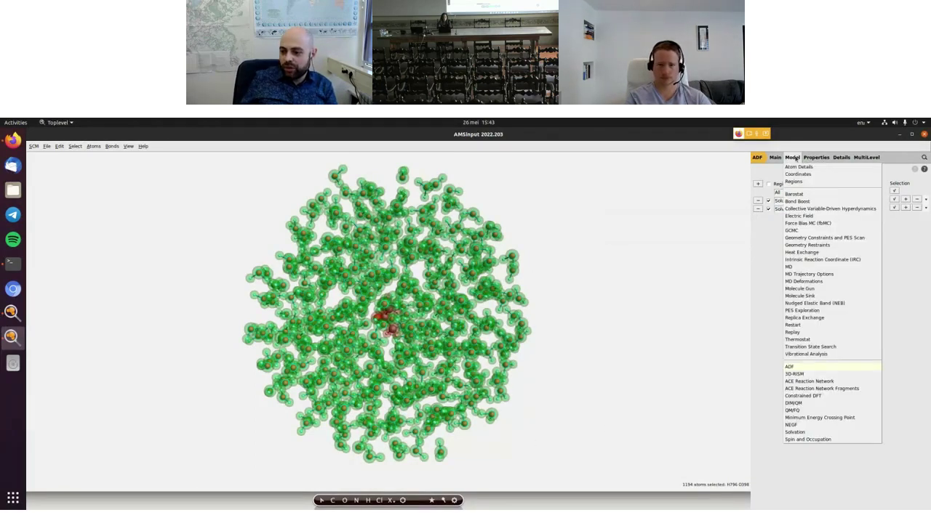
{"action": "left_click", "coordinate": [811, 412]}
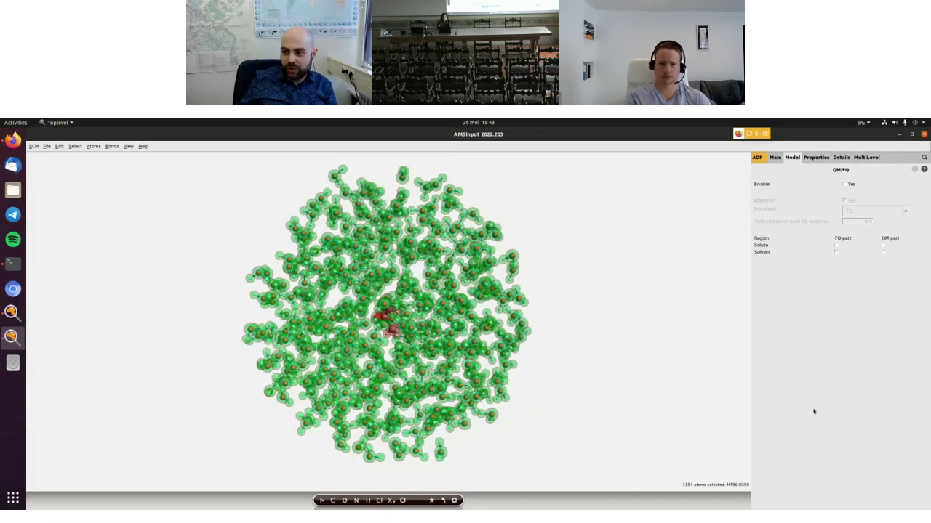
{"action": "left_click", "coordinate": [846, 184]}
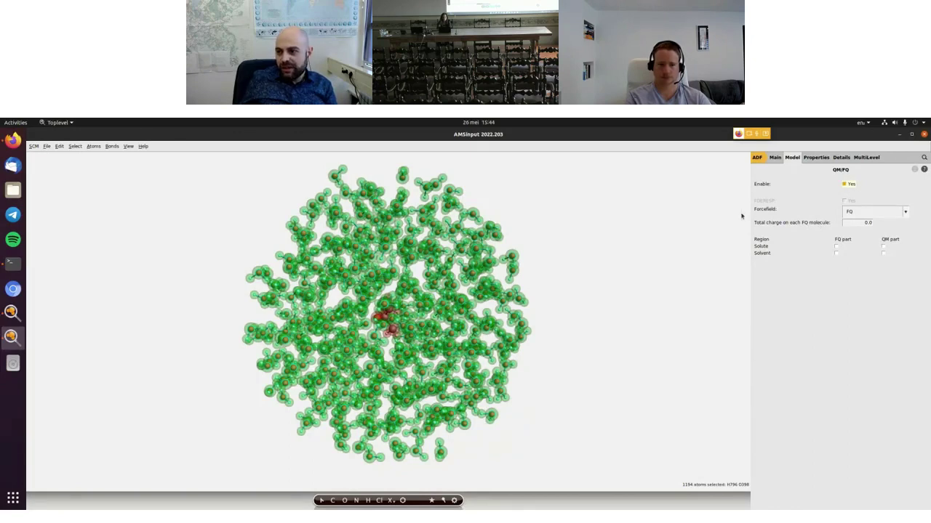
{"action": "left_click", "coordinate": [889, 212]}
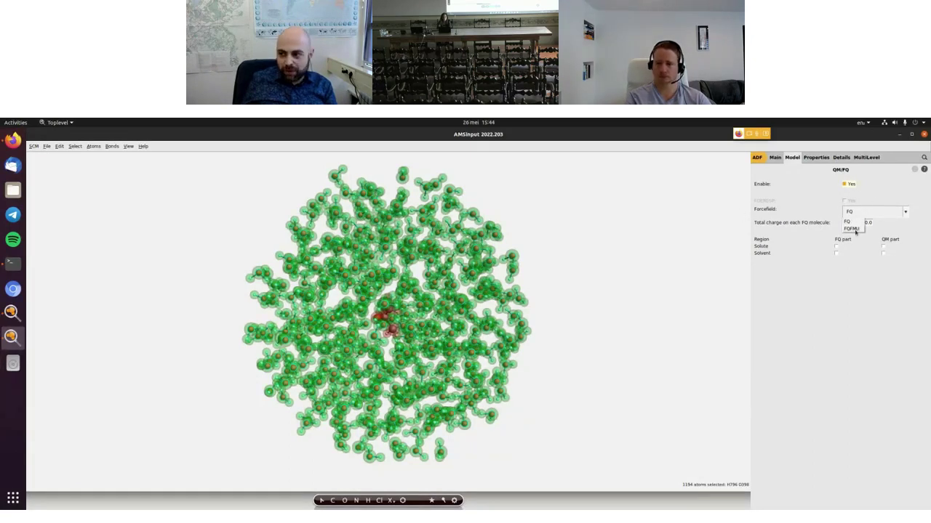
{"action": "left_click", "coordinate": [849, 221]}
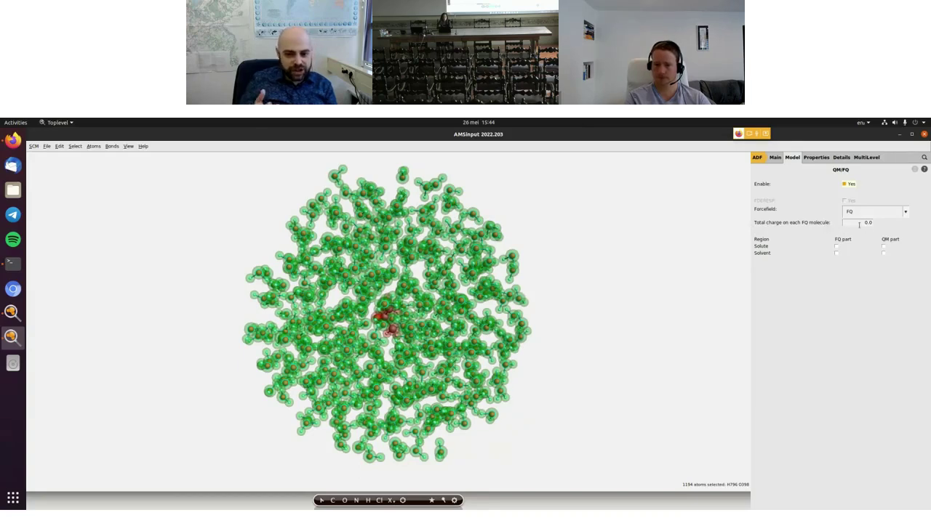
{"action": "mouse_move", "coordinate": [858, 225]}
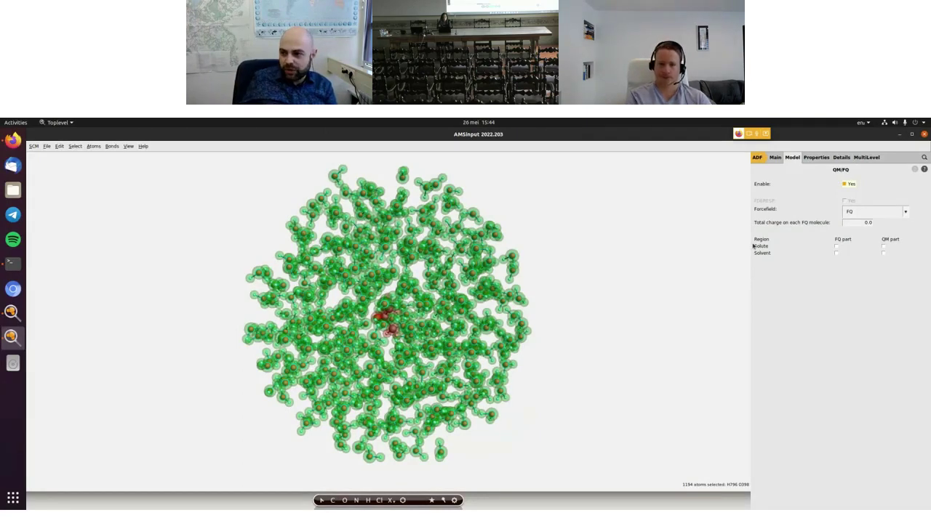
{"action": "left_click", "coordinate": [883, 247]}
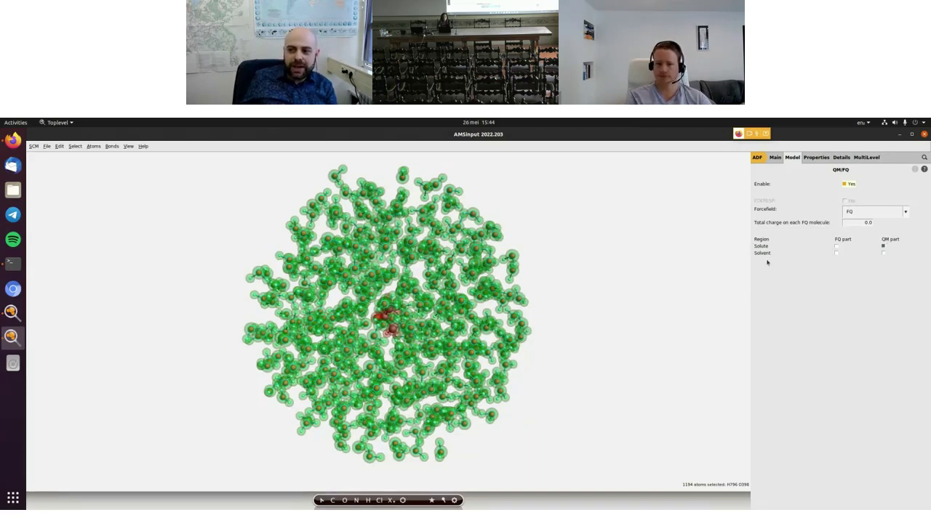
{"action": "left_click", "coordinate": [836, 253]}
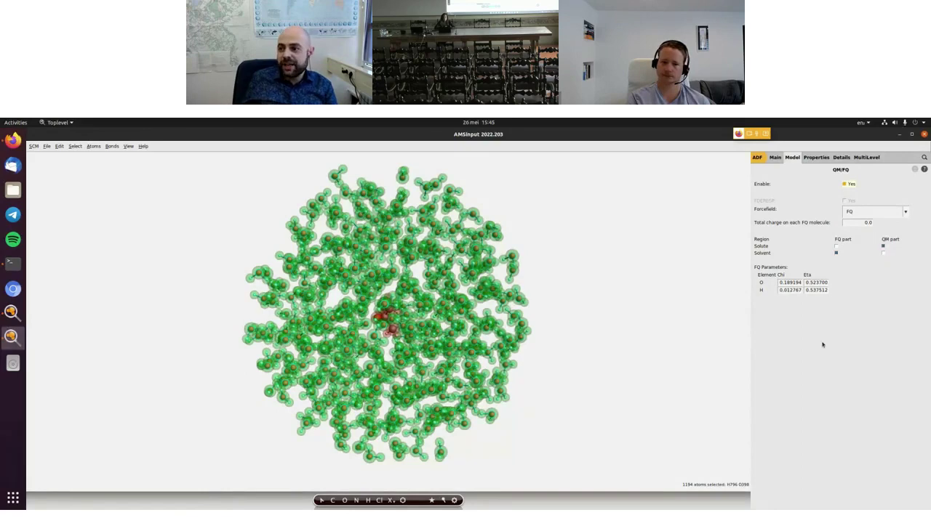
Review the main calculation settings and close the input window without saving the job.
{"action": "left_click", "coordinate": [775, 157]}
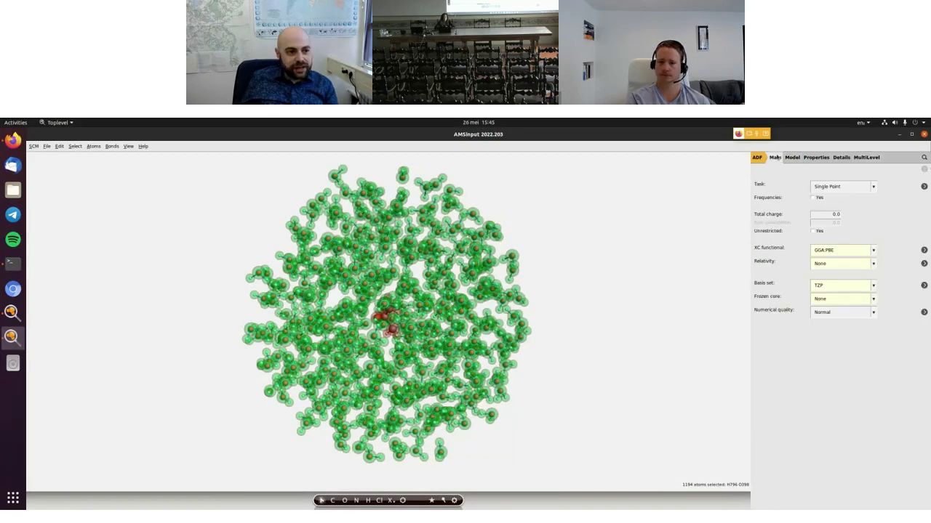
{"action": "left_click", "coordinate": [46, 146]}
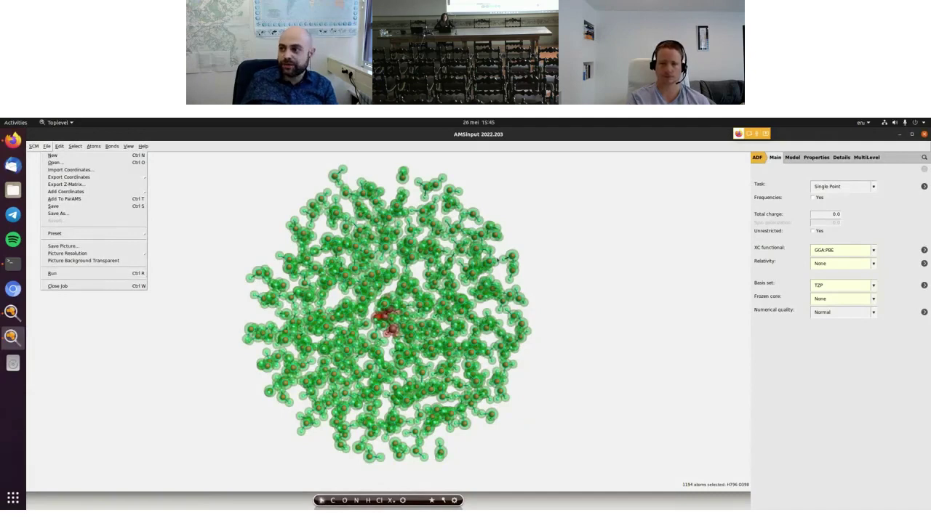
{"action": "left_click", "coordinate": [923, 136]}
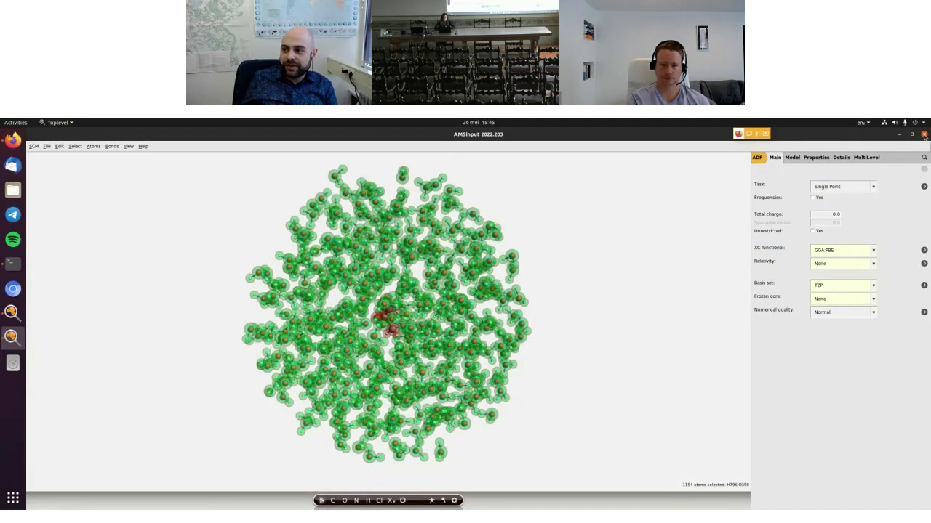
{"action": "left_click", "coordinate": [923, 136]}
{"action": "left_click", "coordinate": [476, 356]}
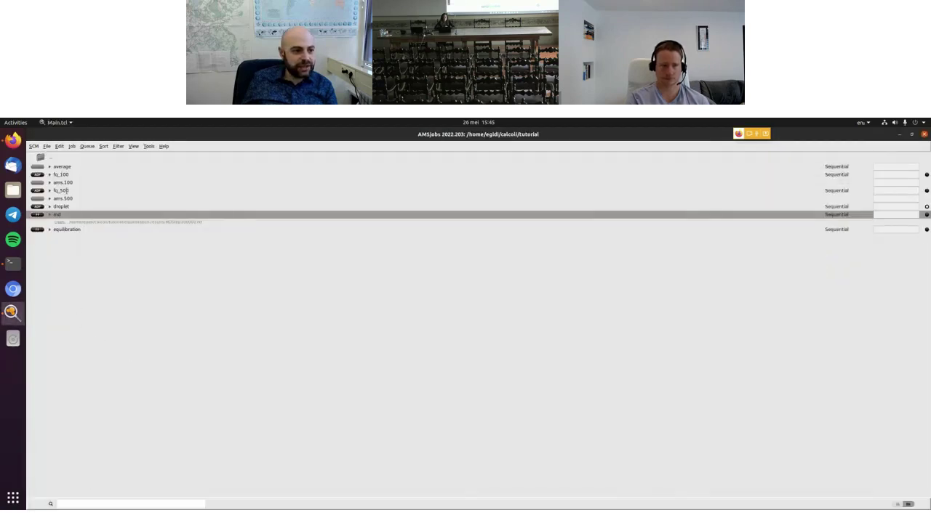
Open the excitation spectrum of the fq_500 job and list the orbital contributions of its third excitation.
{"action": "left_click", "coordinate": [65, 191]}
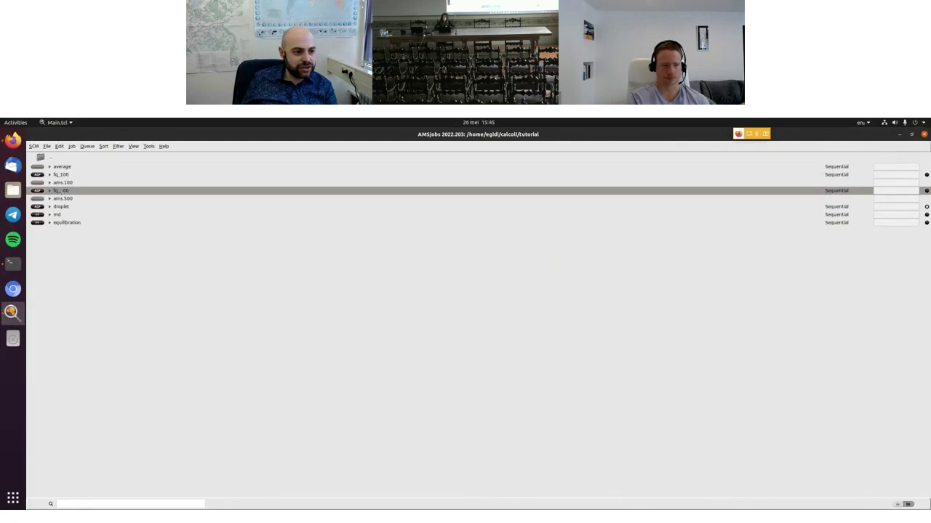
{"action": "right_click", "coordinate": [64, 192]}
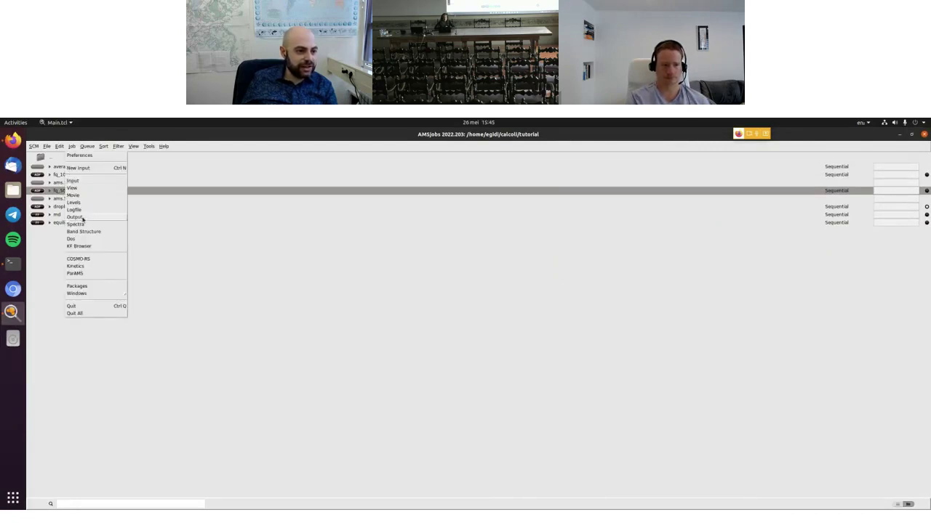
{"action": "left_click", "coordinate": [76, 223]}
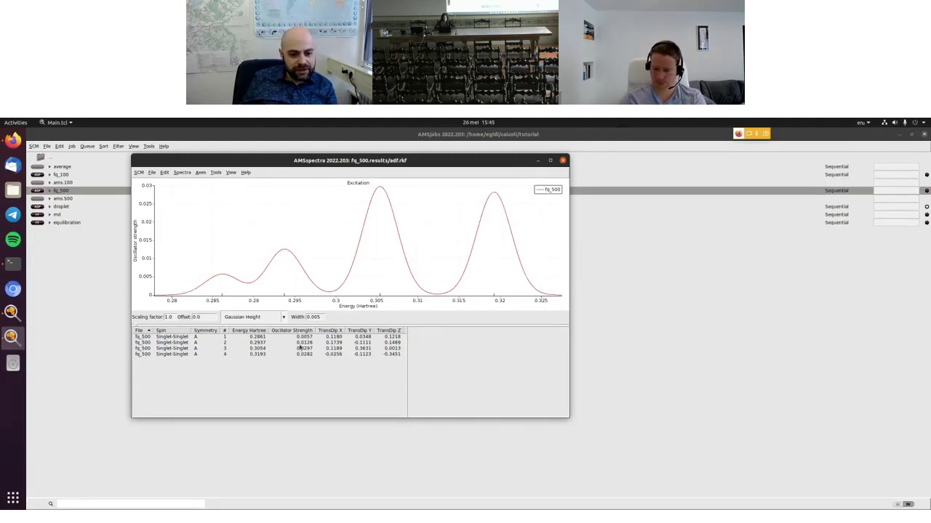
{"action": "left_click", "coordinate": [279, 349]}
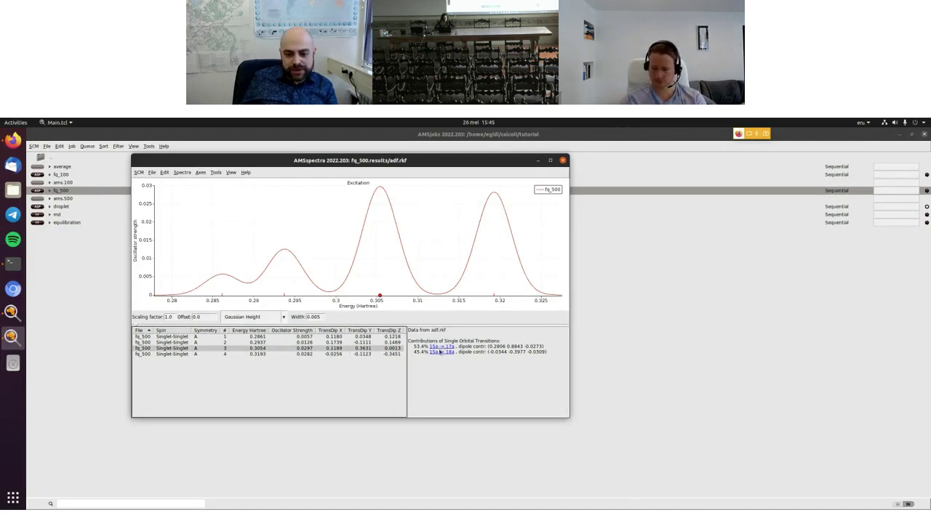
Inspect the orbitals of the 15a -> 17a transition from several angles and close the orbital and spectrum windows.
{"action": "left_click_drag", "start_coordinate": [568, 409], "coordinate": [654, 438]}
{"action": "left_click", "coordinate": [525, 363]}
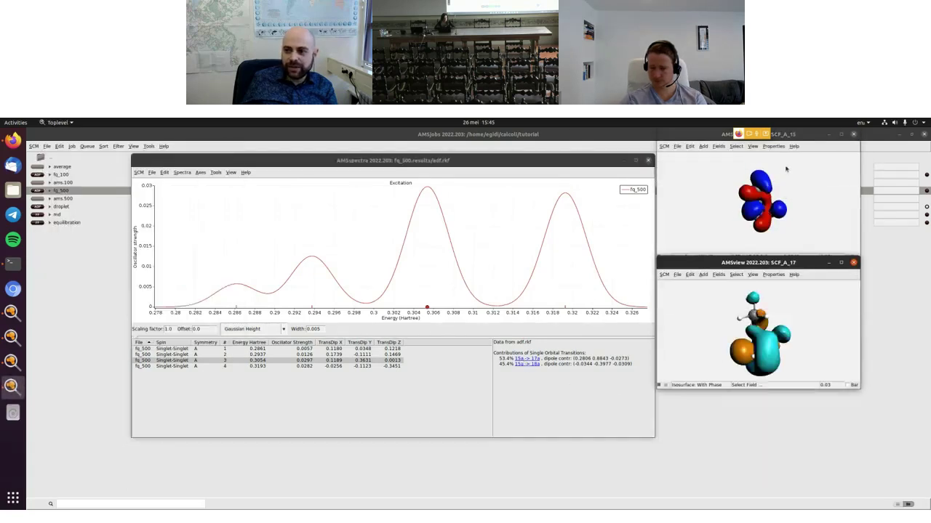
{"action": "left_click", "coordinate": [733, 214]}
{"action": "left_click_drag", "start_coordinate": [735, 216], "coordinate": [826, 237]}
{"action": "left_click", "coordinate": [814, 320]}
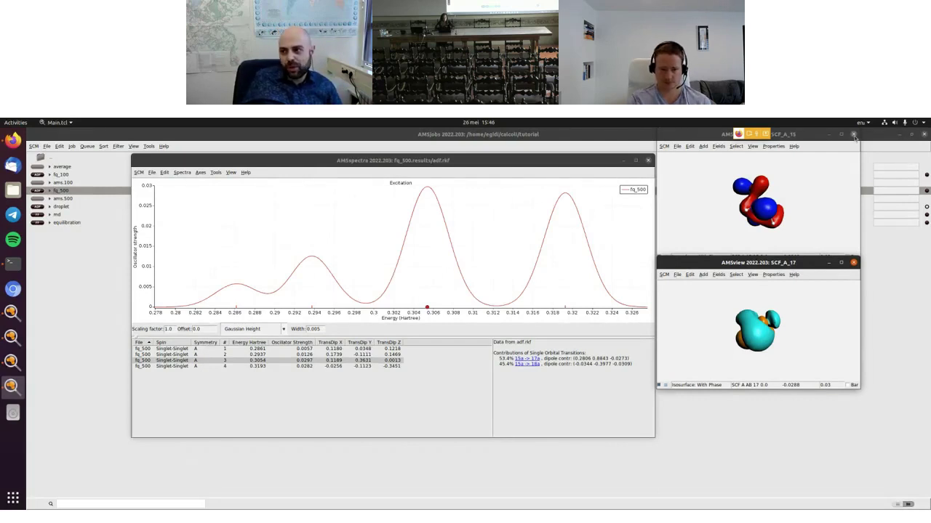
{"action": "left_click", "coordinate": [853, 135]}
{"action": "left_click", "coordinate": [855, 262]}
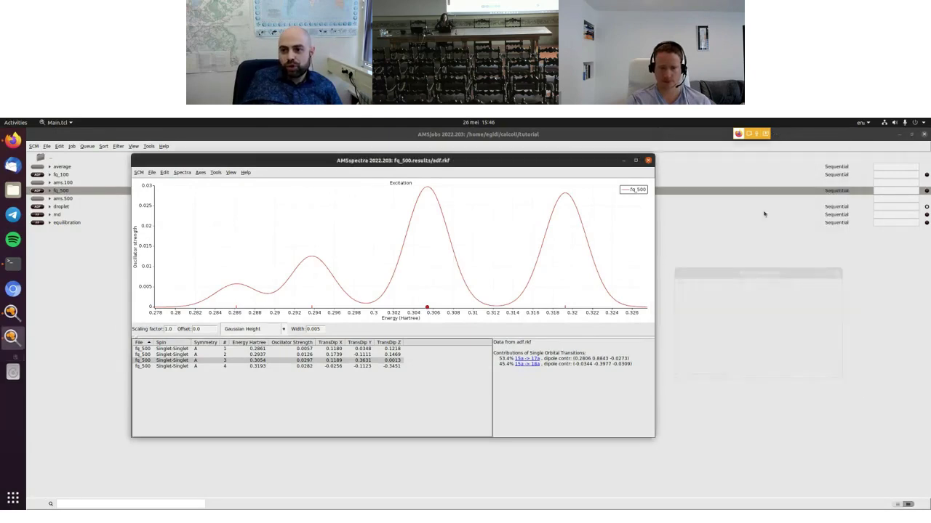
{"action": "left_click", "coordinate": [648, 160]}
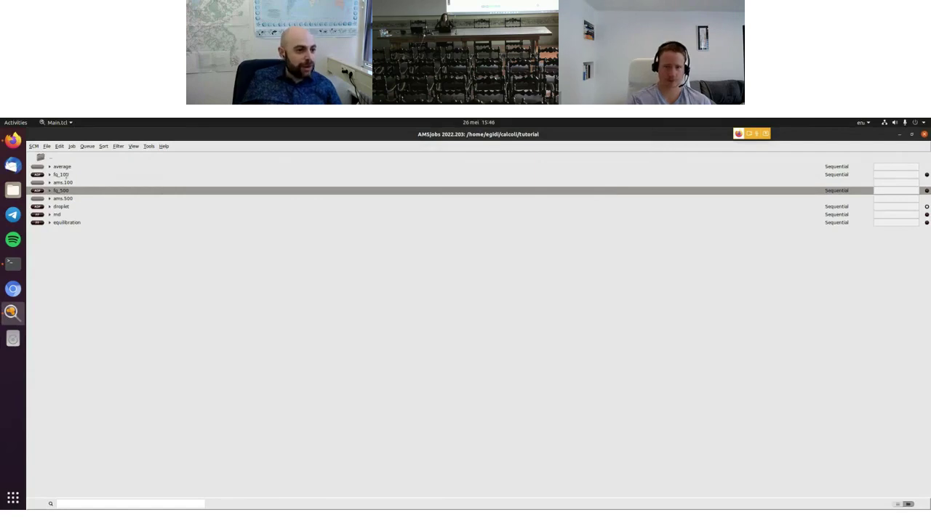
{"action": "left_click", "coordinate": [71, 175], "text": "ctrl"}
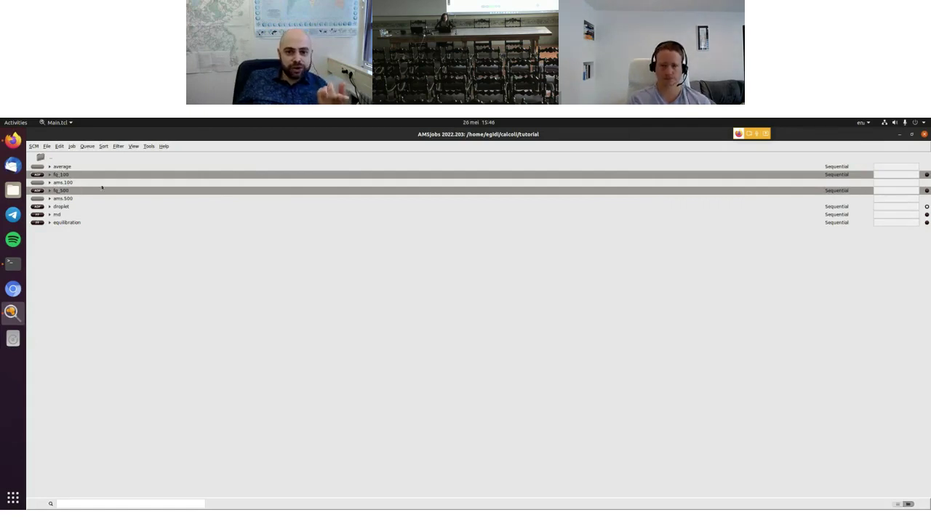
{"action": "left_click", "coordinate": [148, 146]}
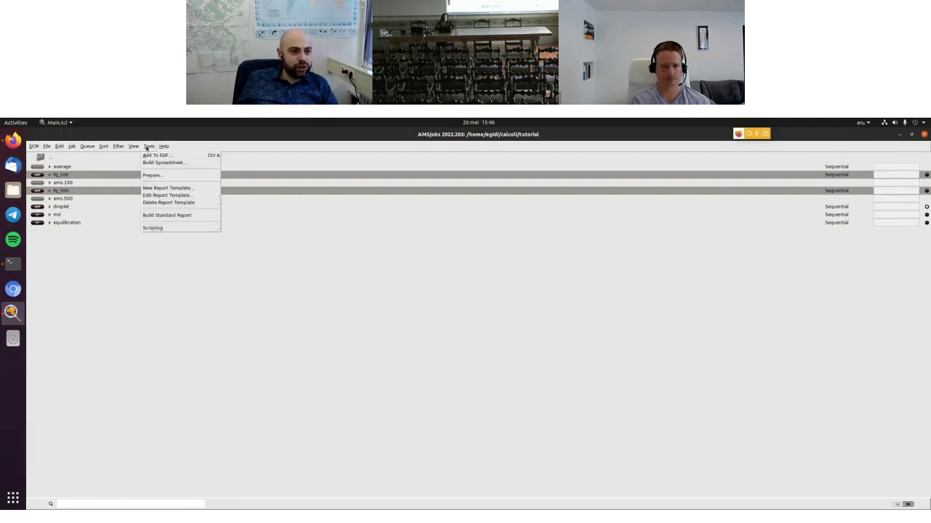
{"action": "left_click", "coordinate": [153, 156]}
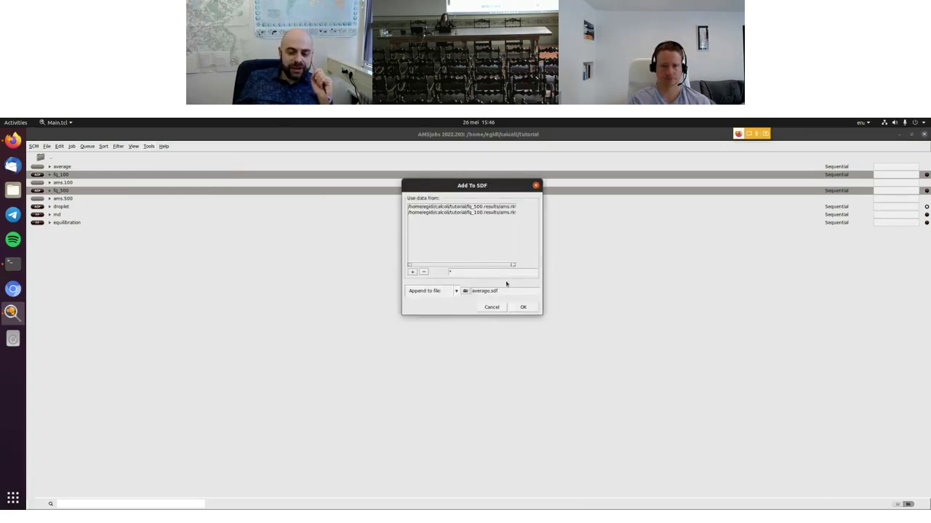
{"action": "left_click_drag", "start_coordinate": [501, 290], "coordinate": [469, 291]}
{"action": "left_click", "coordinate": [473, 291]}
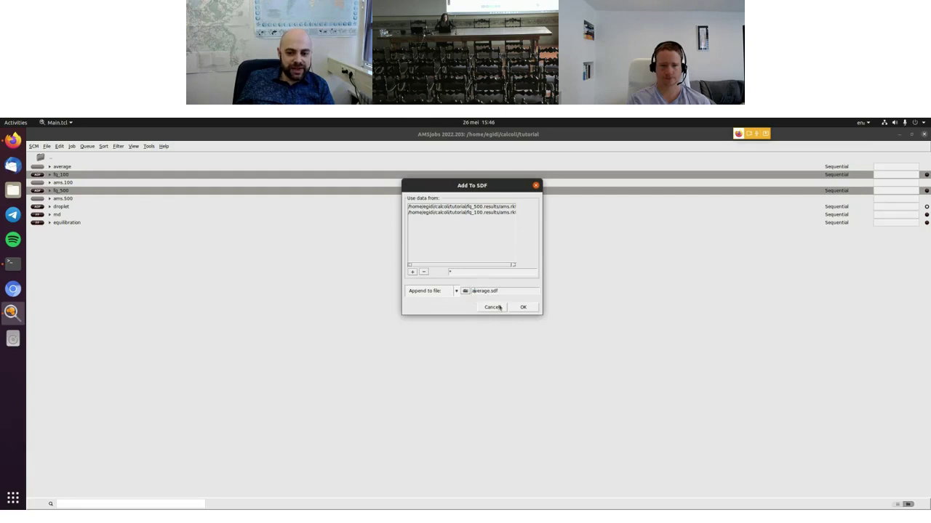
{"action": "left_click", "coordinate": [492, 306]}
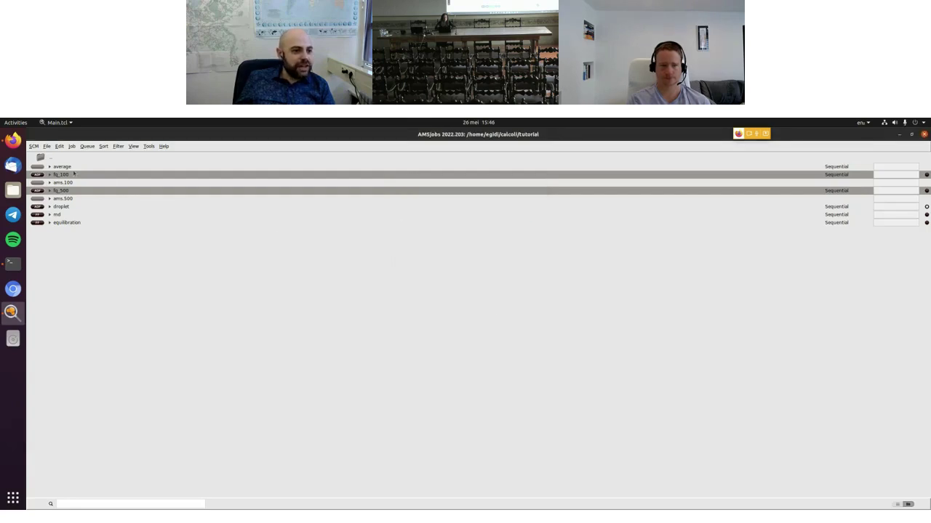
Open the spectrum of the average job and change its averaging from Boltzmann to Uniform.
{"action": "left_click", "coordinate": [72, 167]}
{"action": "right_click", "coordinate": [72, 168]}
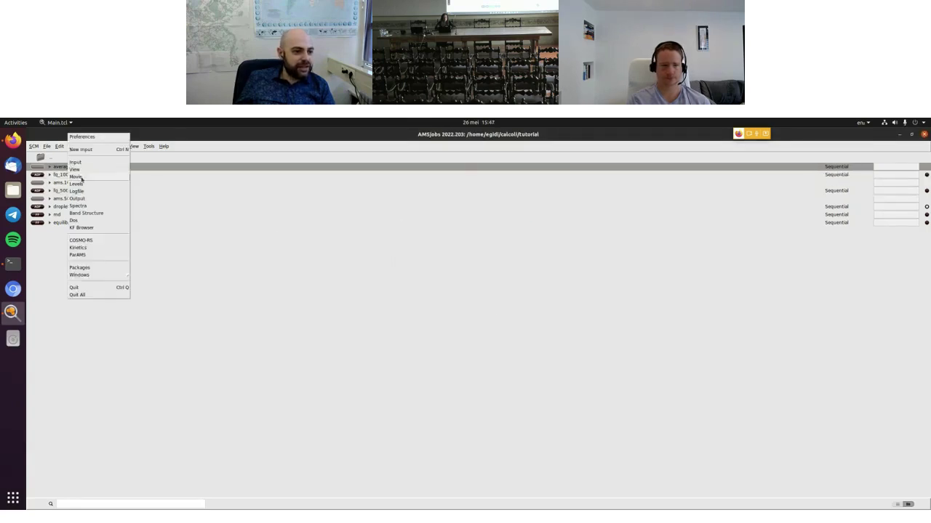
{"action": "left_click", "coordinate": [88, 207]}
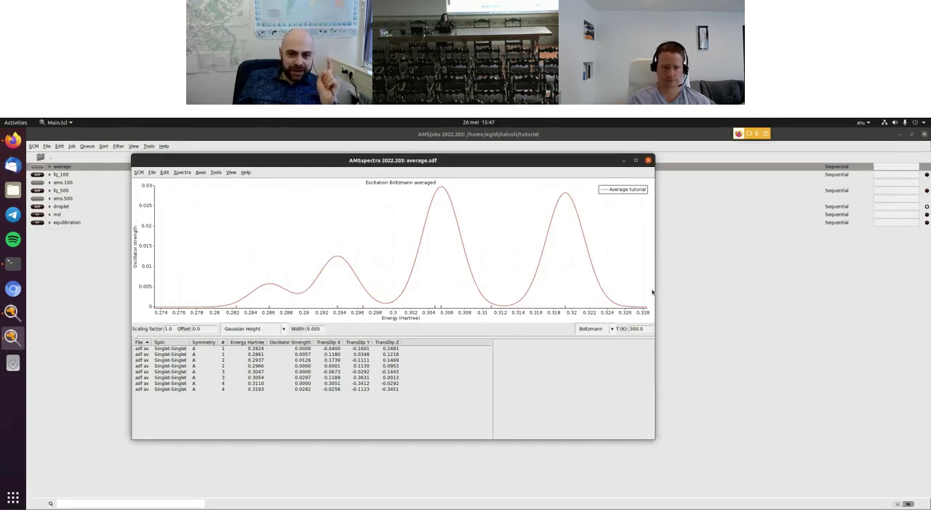
{"action": "left_click", "coordinate": [596, 330]}
{"action": "left_click", "coordinate": [589, 349]}
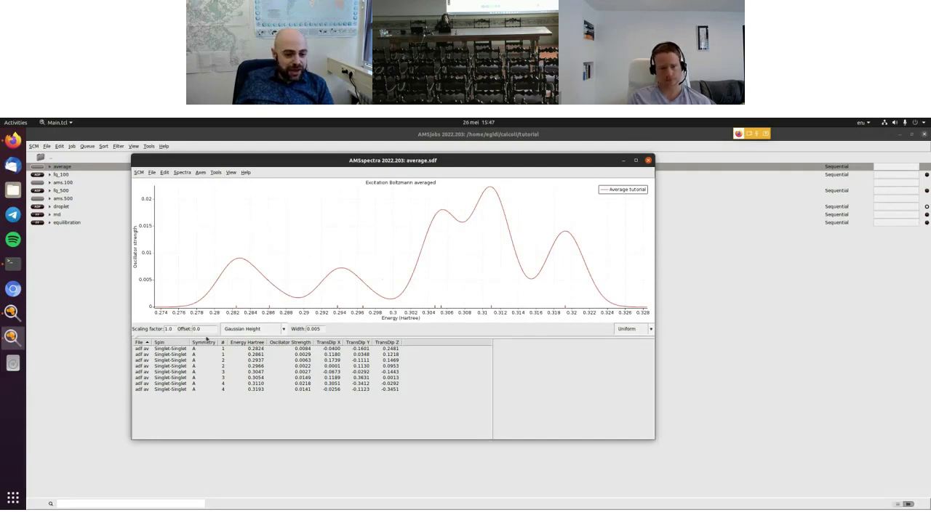
Examine the contributions of individual excitations and switch the plot from the average to separate fq_100 and fq_500 curves.
{"action": "left_click", "coordinate": [212, 361]}
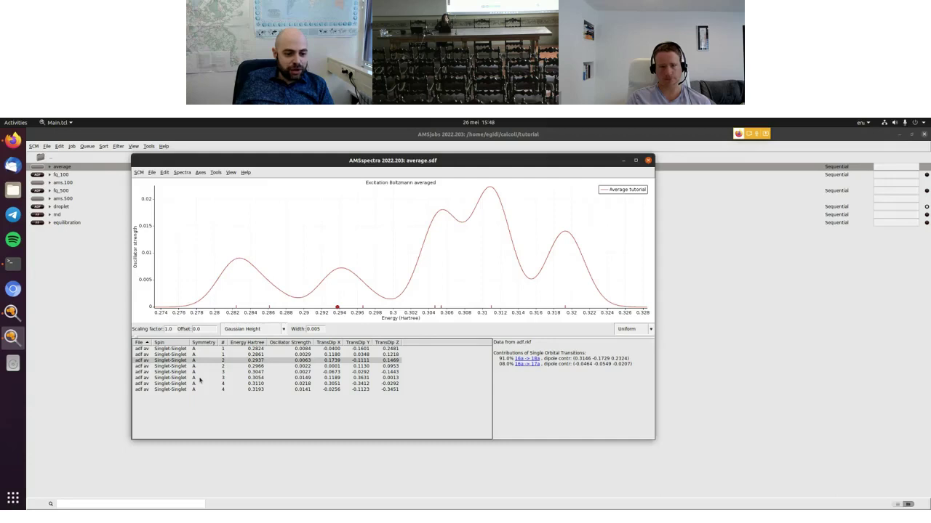
{"action": "left_click", "coordinate": [200, 378]}
{"action": "left_click", "coordinate": [165, 362]}
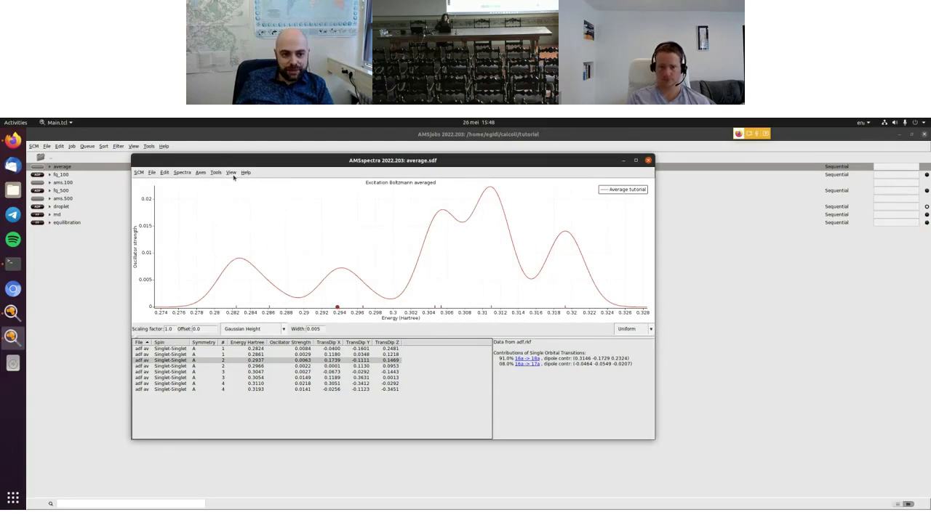
{"action": "left_click", "coordinate": [232, 173]}
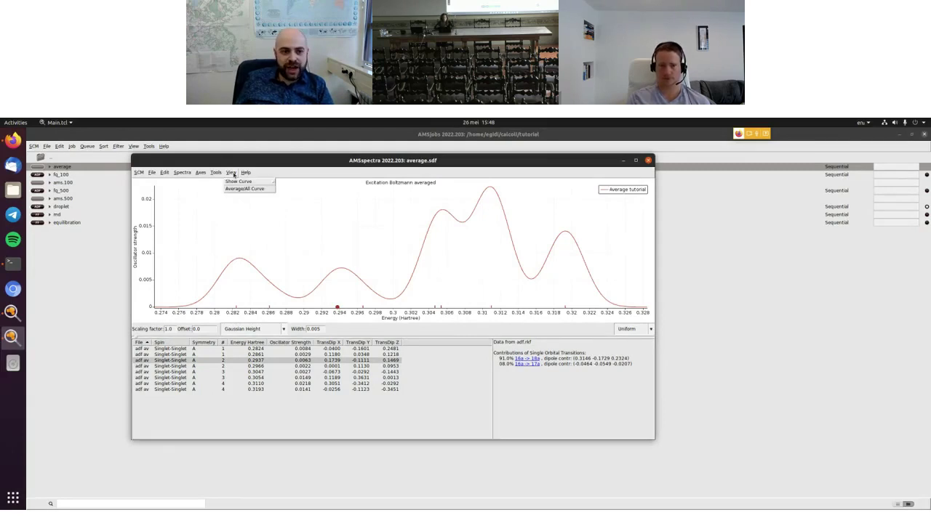
{"action": "left_click", "coordinate": [236, 191]}
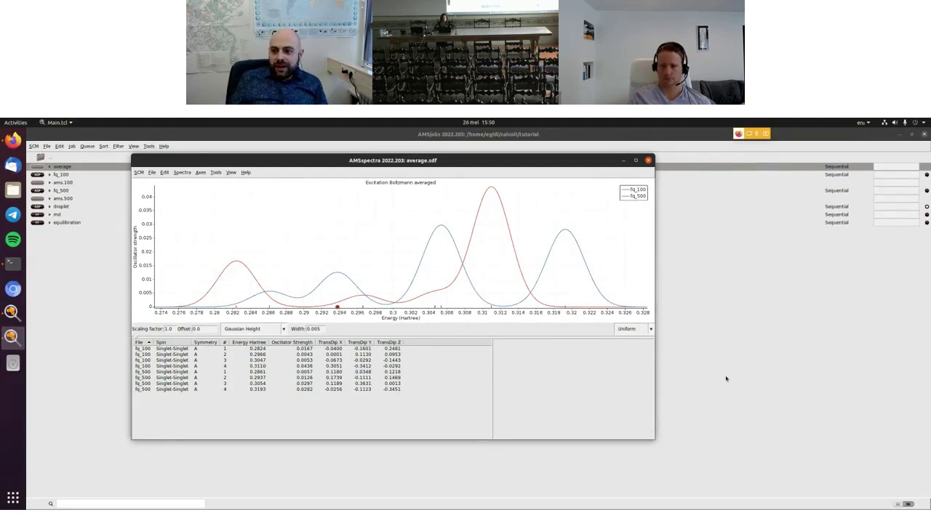
Close the averaged spectrum, switch to Firefox and stop sharing the screen in the webinar room.
{"action": "left_click", "coordinate": [649, 161]}
{"action": "left_click", "coordinate": [13, 140]}
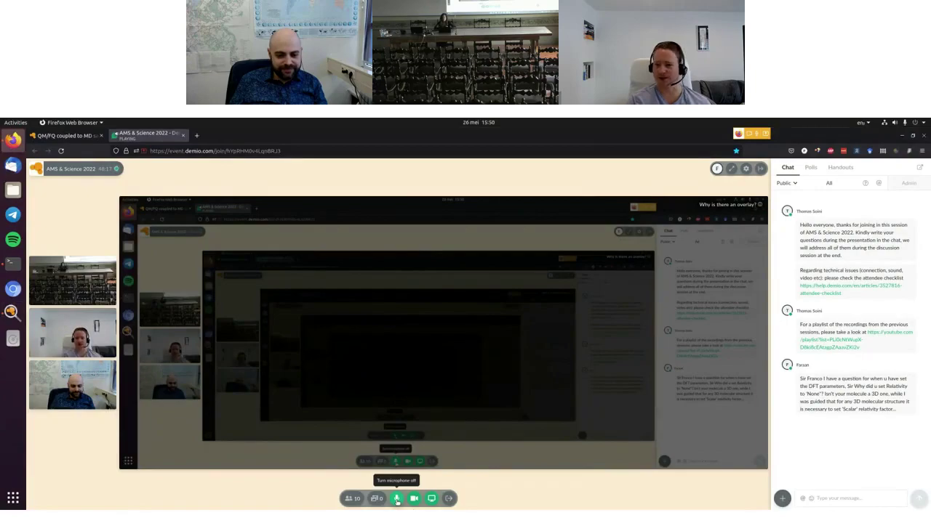
{"action": "left_click", "coordinate": [431, 499]}
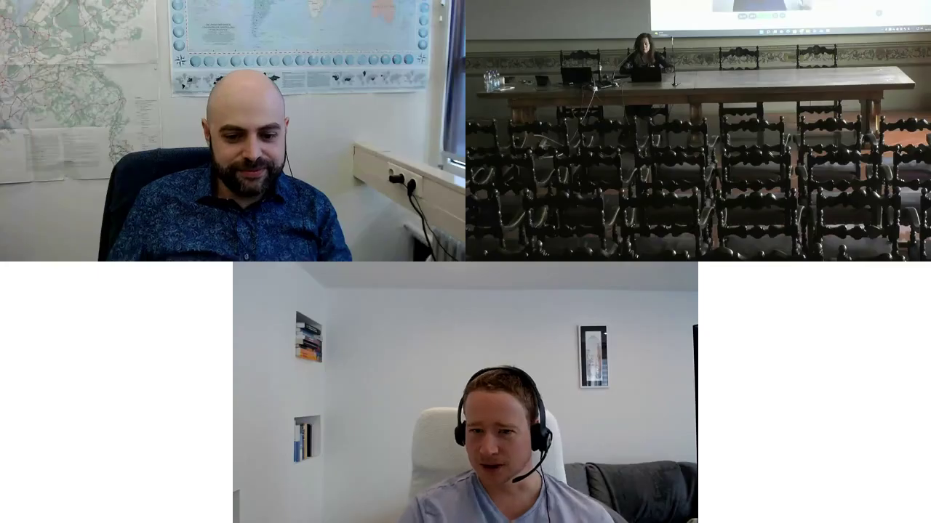